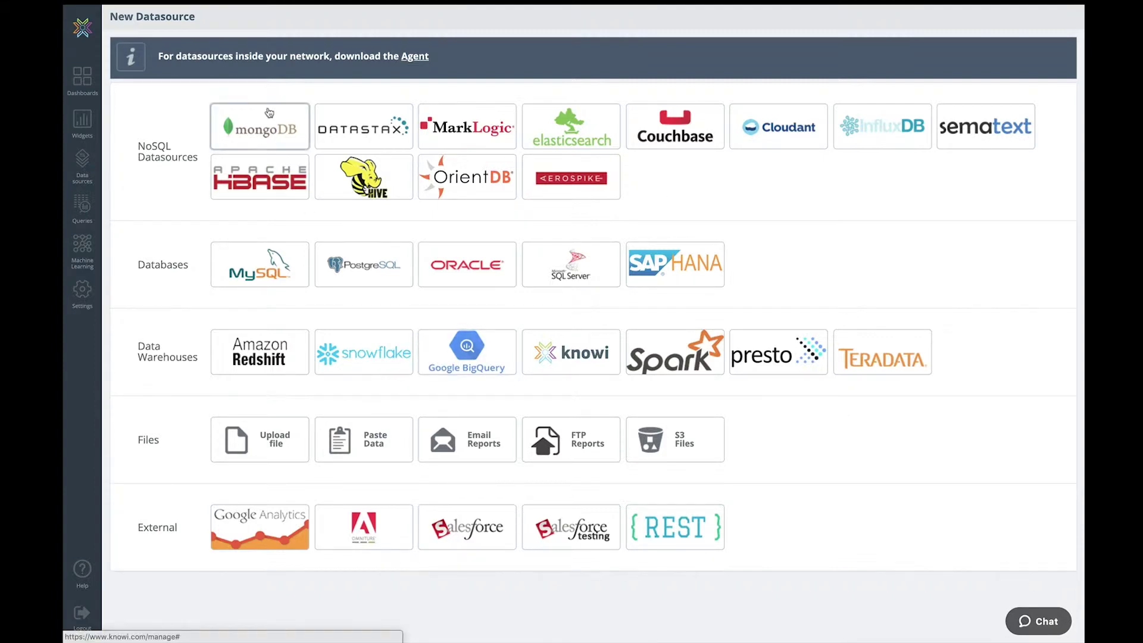
pyautogui.click(283, 264)
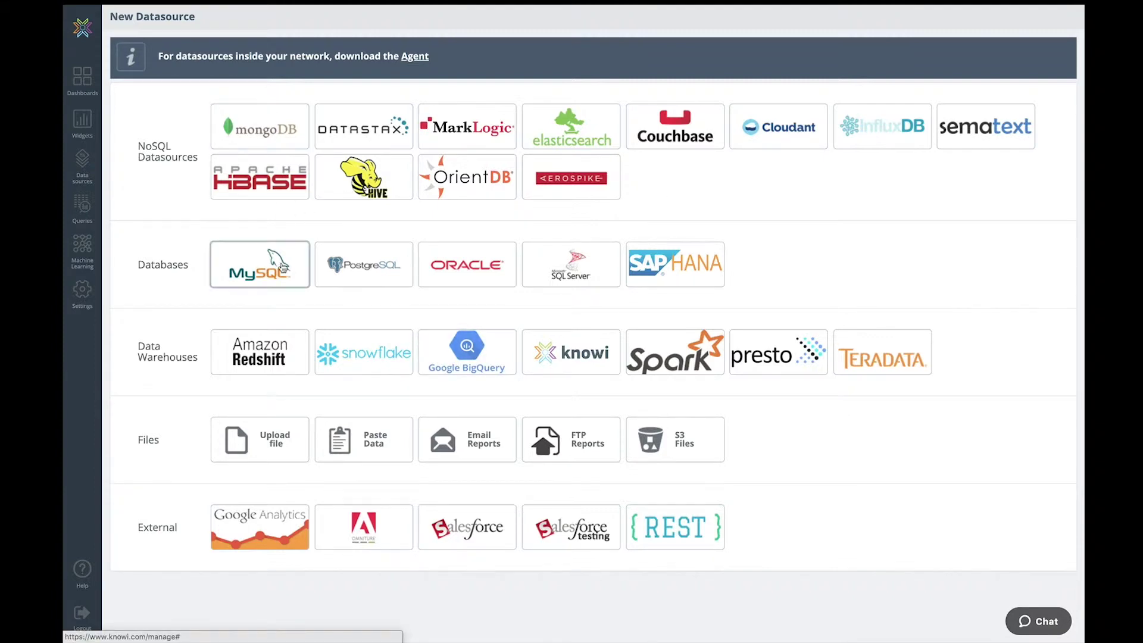
# - Start a new query based on the Mongo Database - DEMO datasource
pyautogui.click(85, 210)
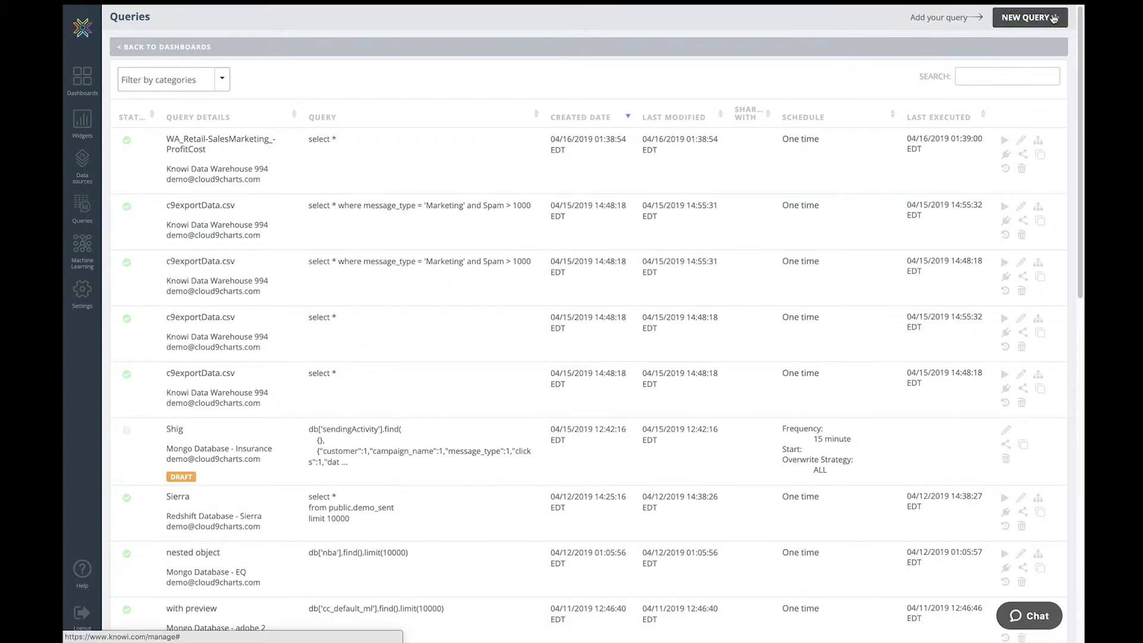
pyautogui.click(1029, 17)
pyautogui.click(220, 148)
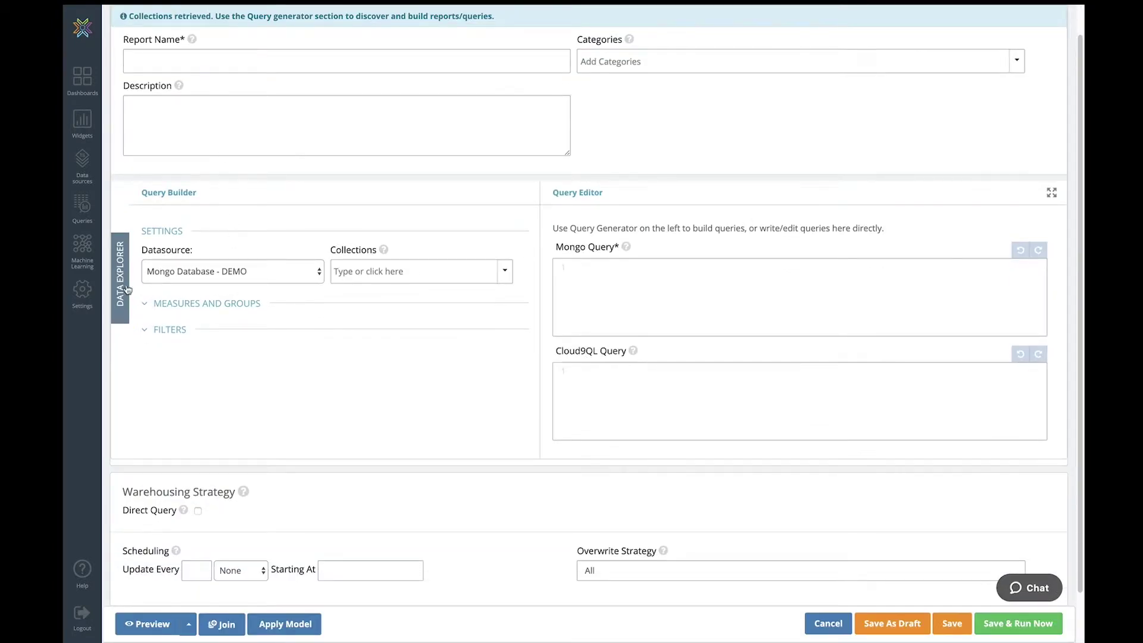
# - Inspect the gamebook collection's fields in Data Explorer, then list the available collections
pyautogui.click(119, 290)
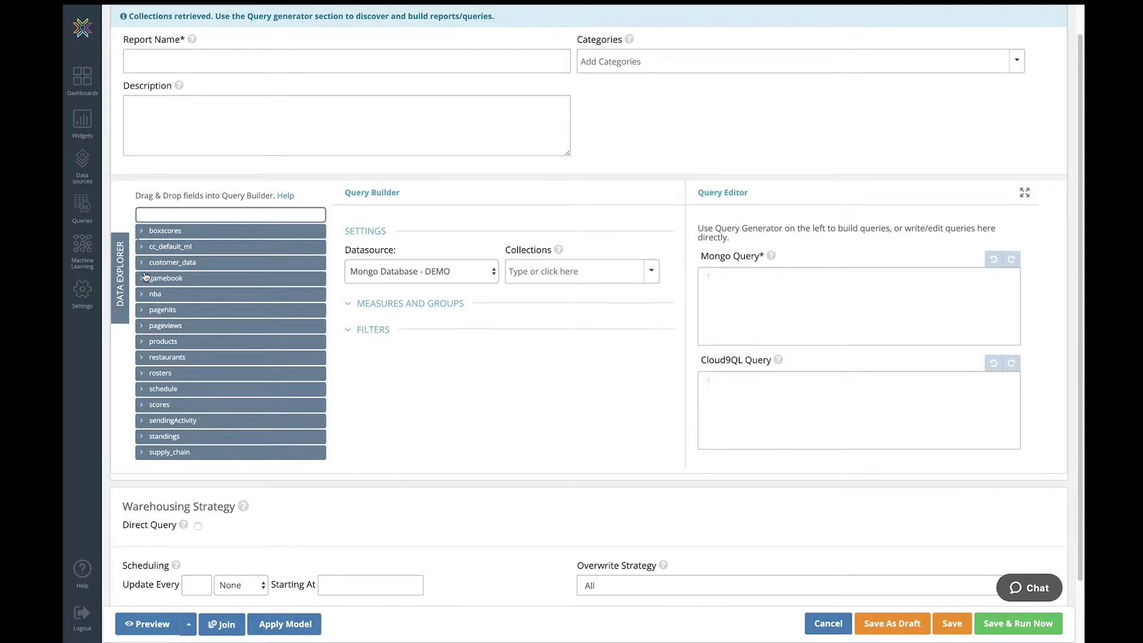
pyautogui.click(142, 277)
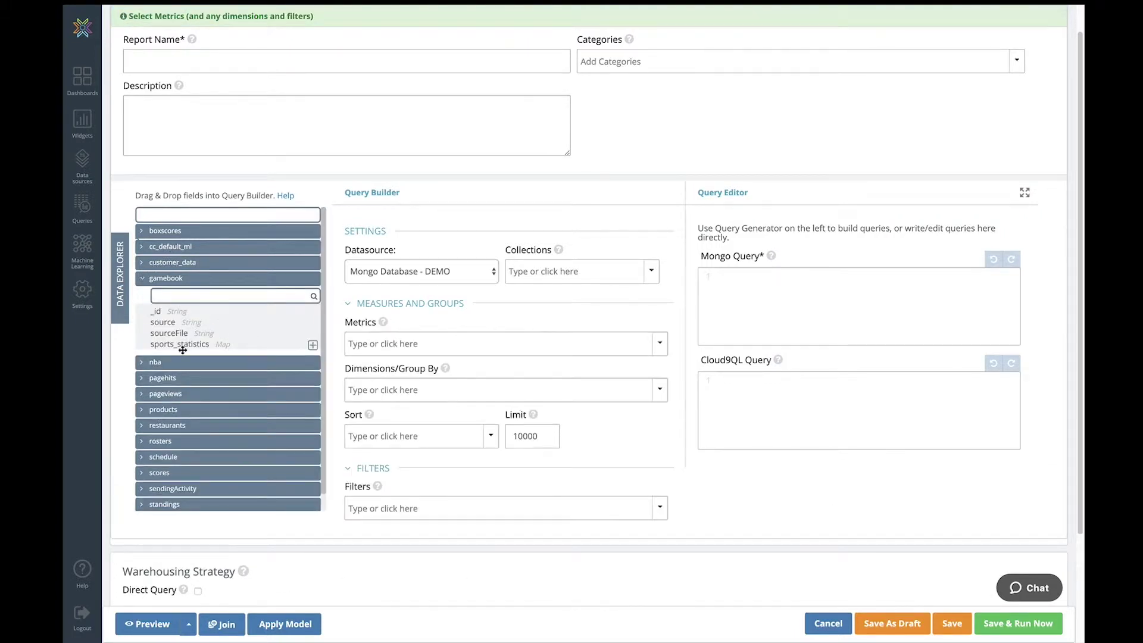
pyautogui.click(121, 275)
pyautogui.click(383, 270)
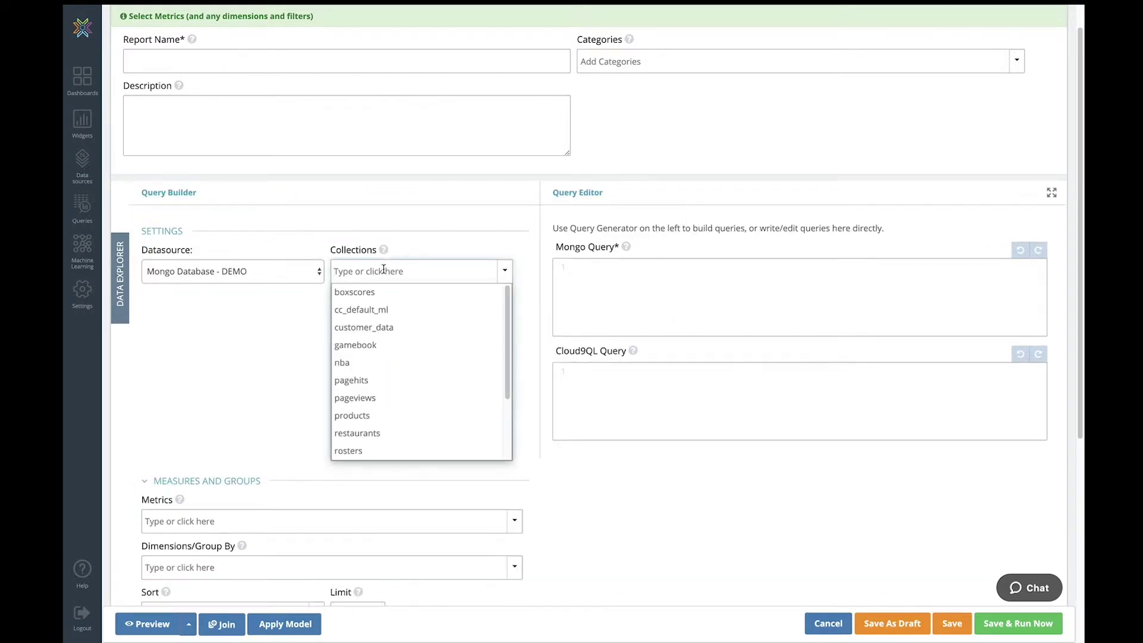
# - Pick the sendingActivity collection and add customer as the first metric
pyautogui.write('act')
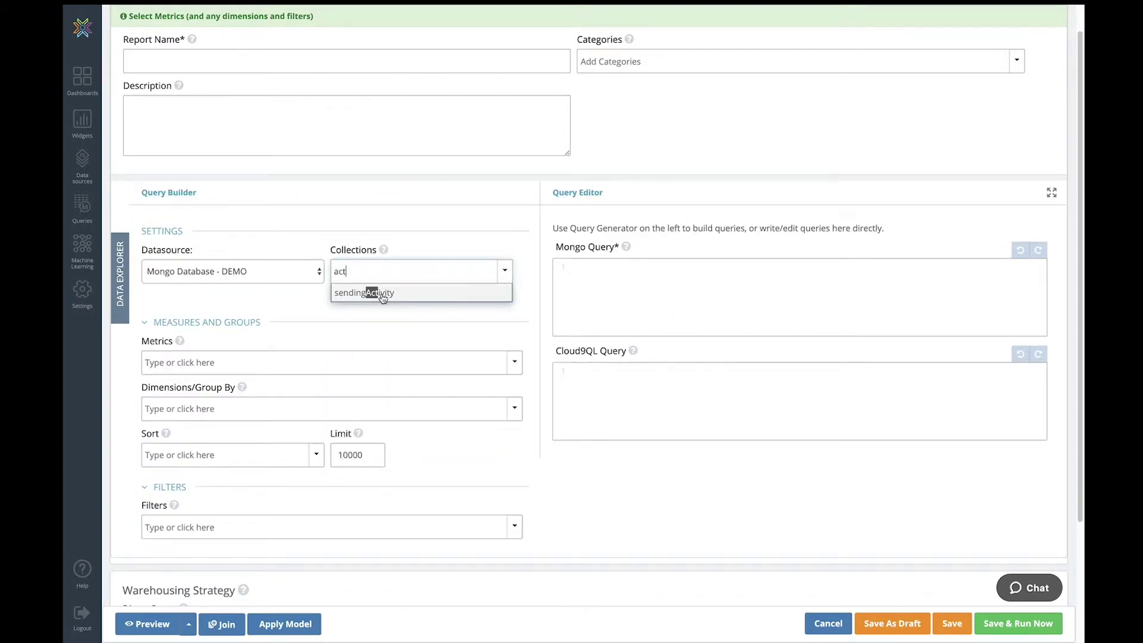
pyautogui.click(381, 293)
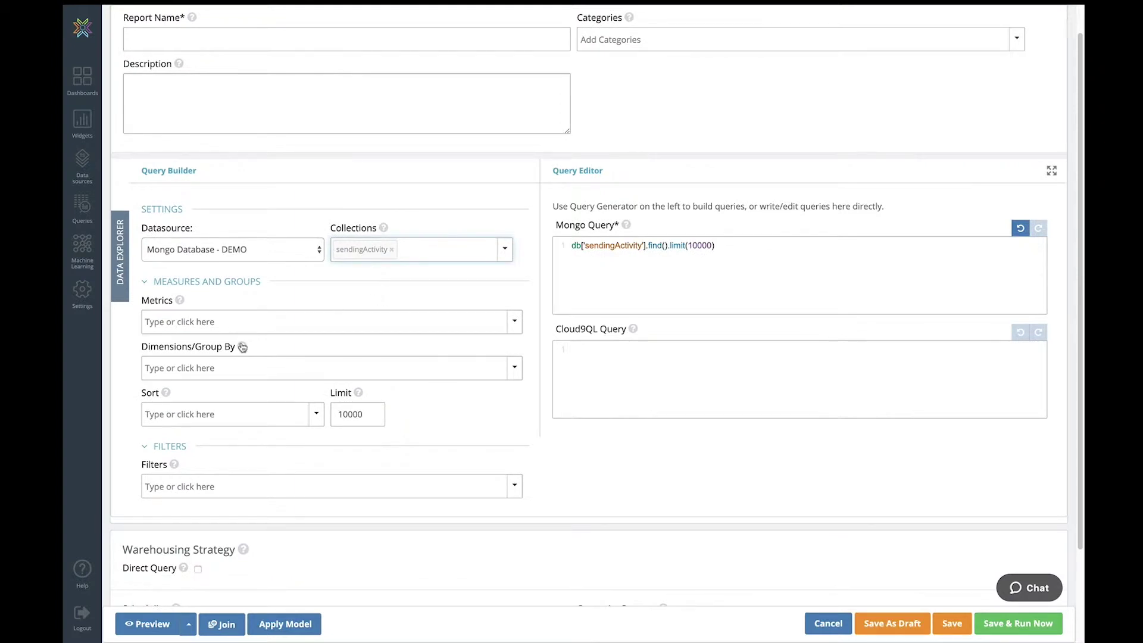
pyautogui.click(222, 322)
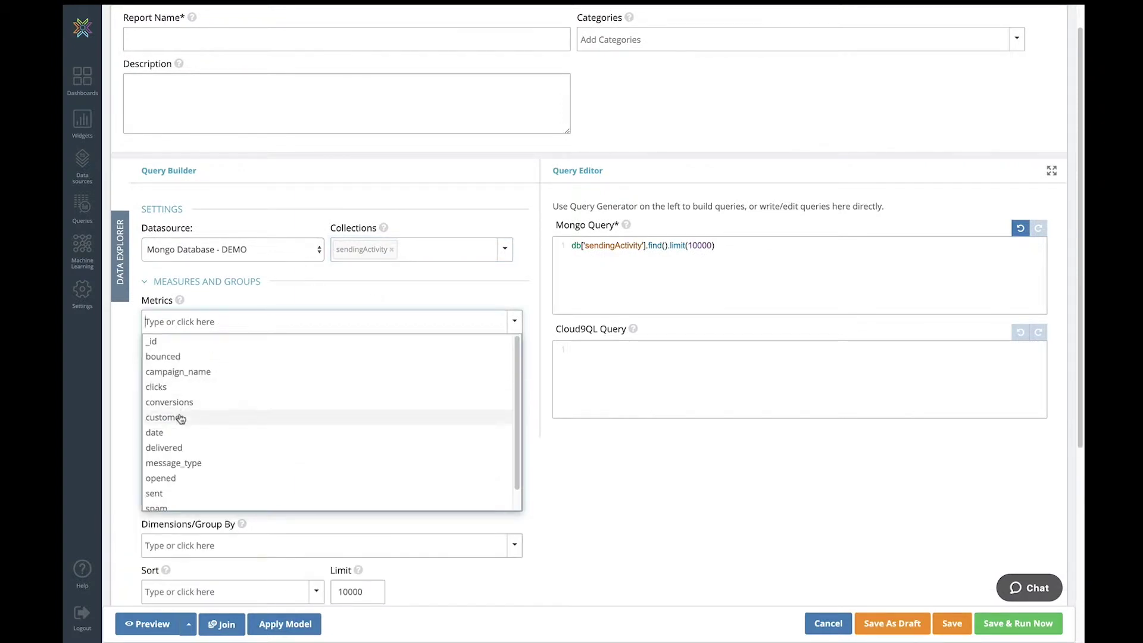
pyautogui.click(185, 416)
# - Add campaign_name, message_type, sent and date as further metrics
pyautogui.click(228, 322)
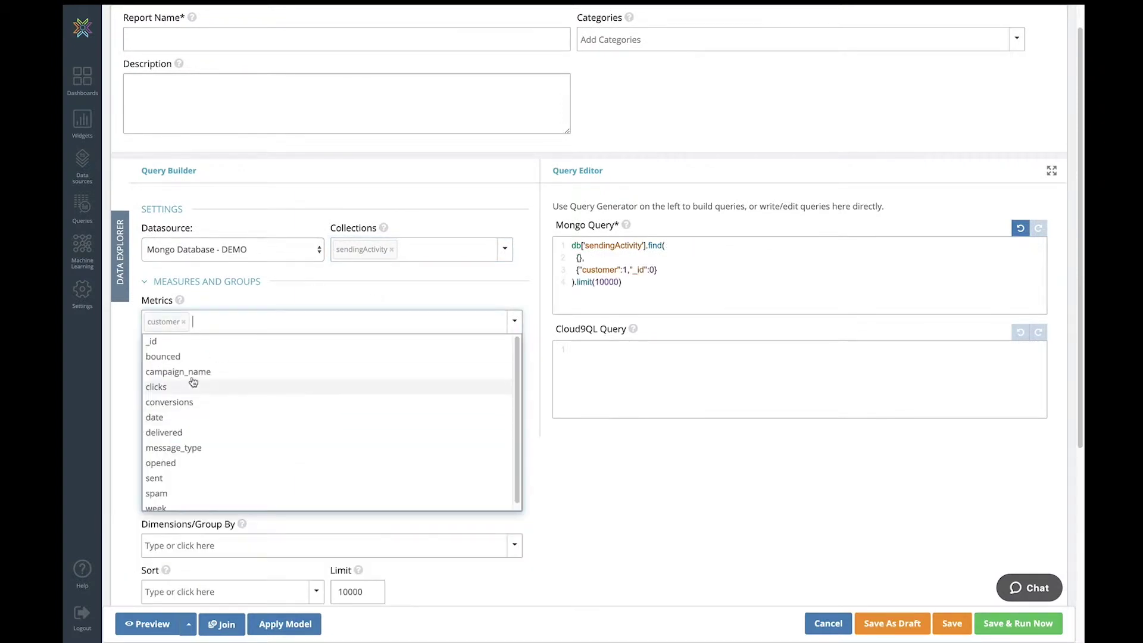
pyautogui.click(189, 372)
pyautogui.click(291, 322)
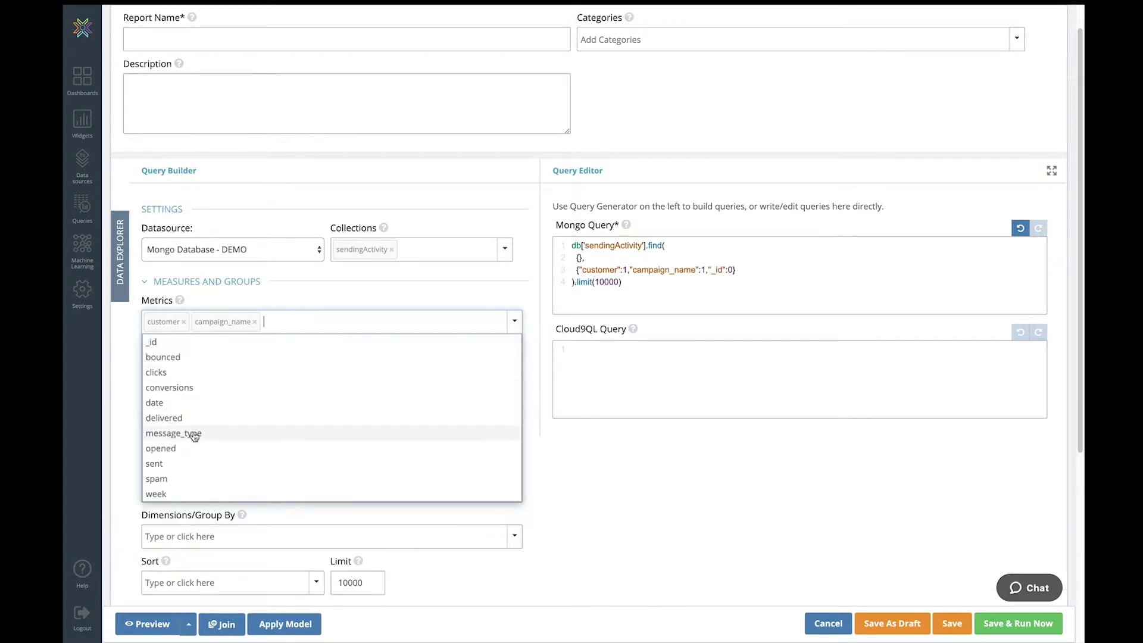
pyautogui.click(193, 433)
pyautogui.click(352, 321)
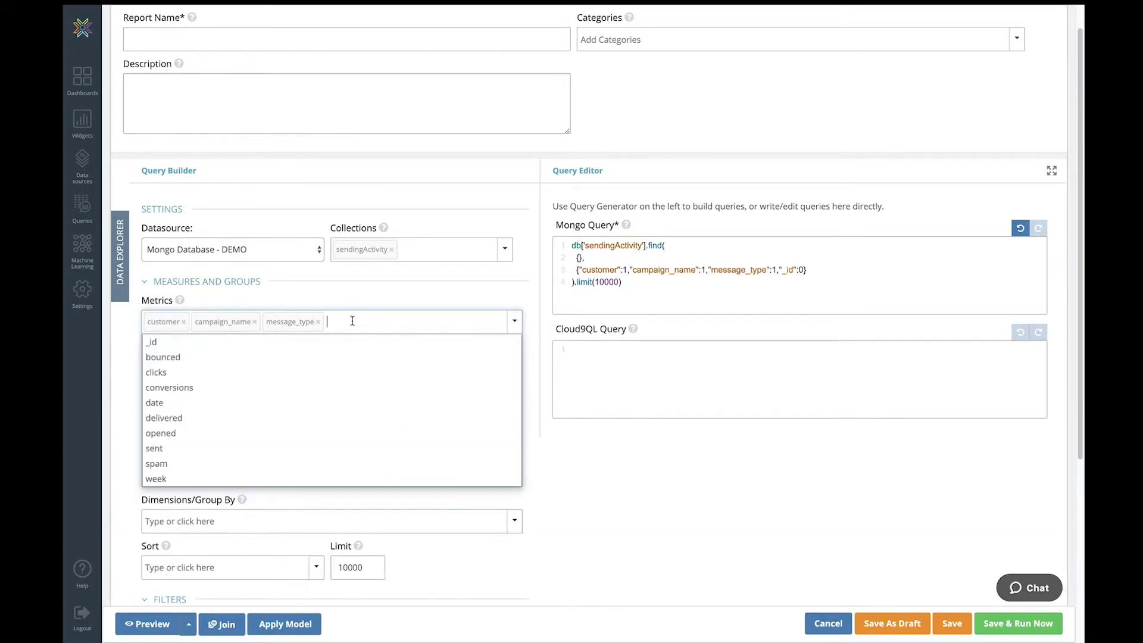
pyautogui.click(179, 448)
pyautogui.click(386, 321)
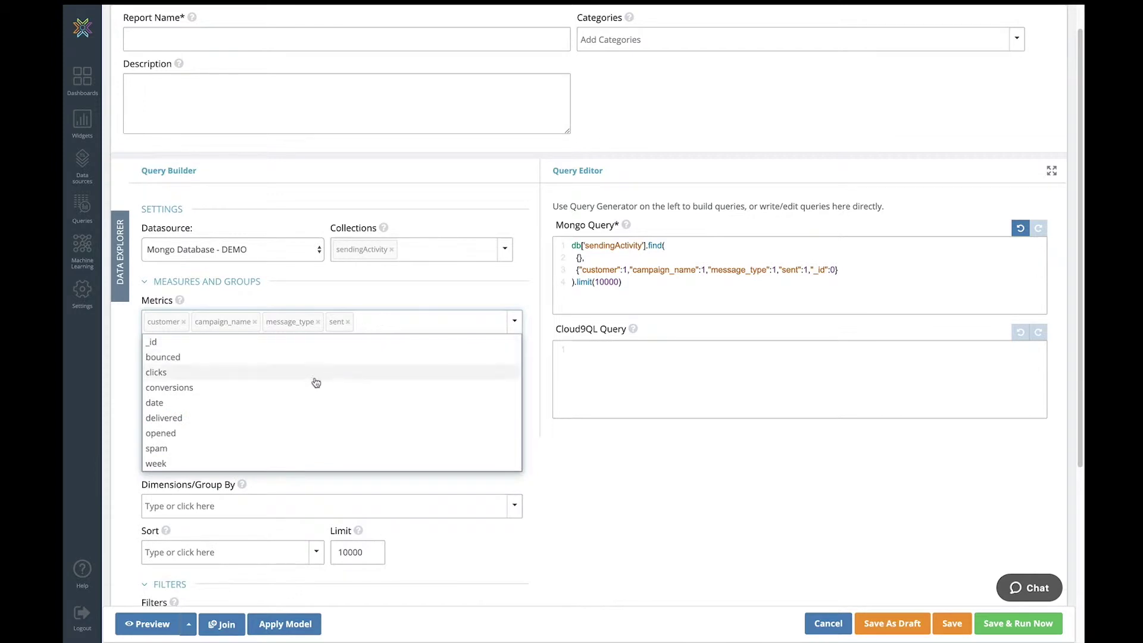
pyautogui.click(304, 403)
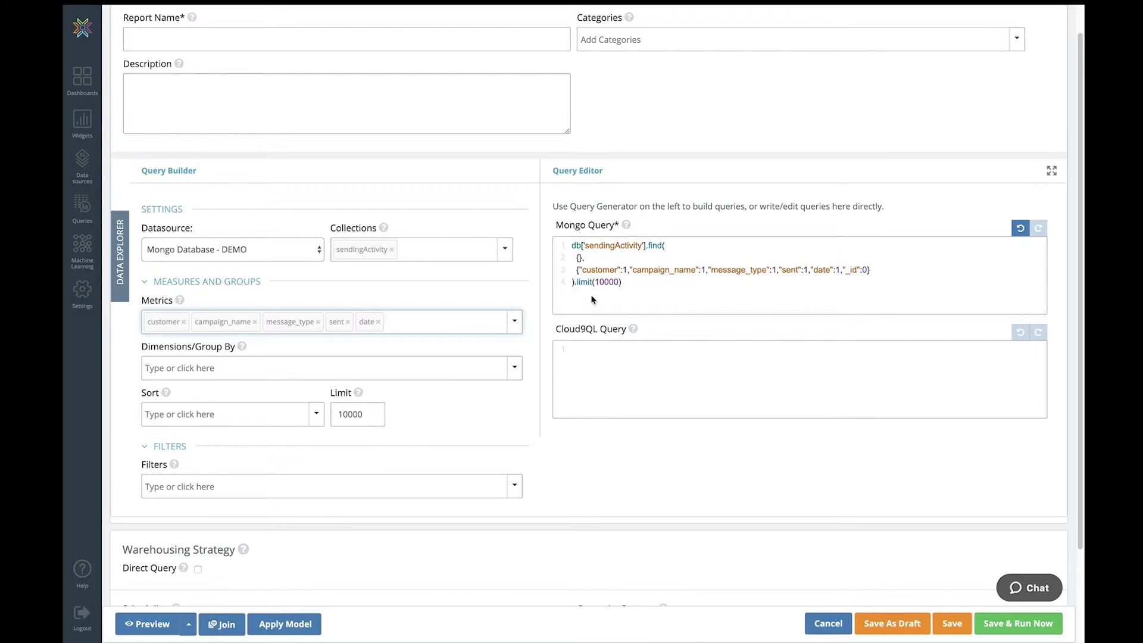
pyautogui.click(188, 622)
# - Run a 100-row preview of the sendingActivity query and review its table and chart
pyautogui.click(168, 546)
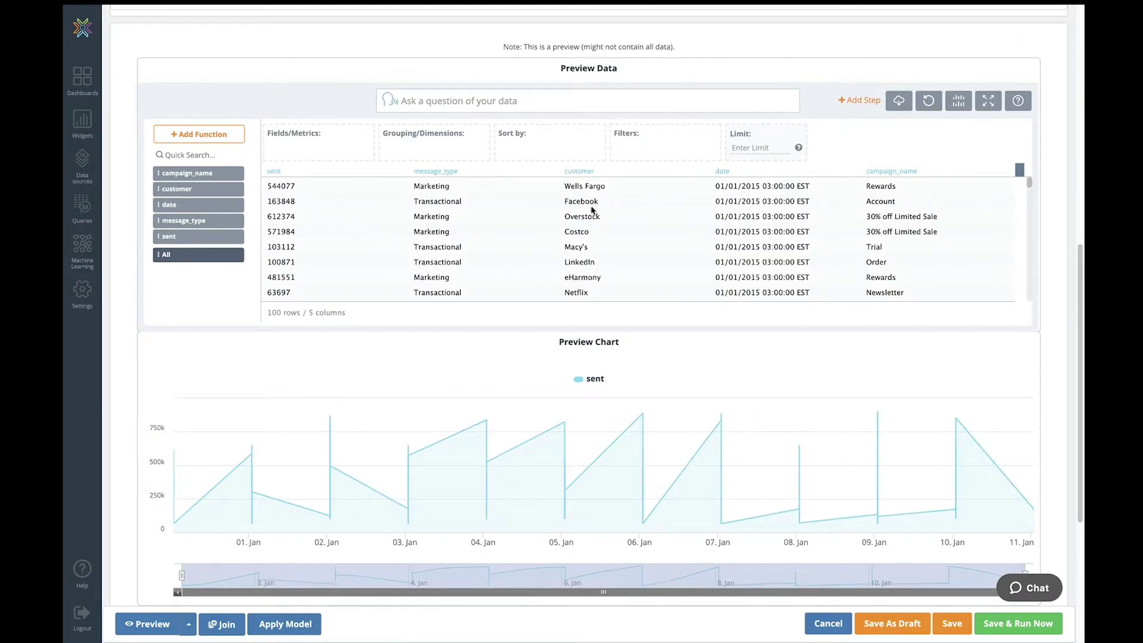
pyautogui.scroll(8, 782, 243)
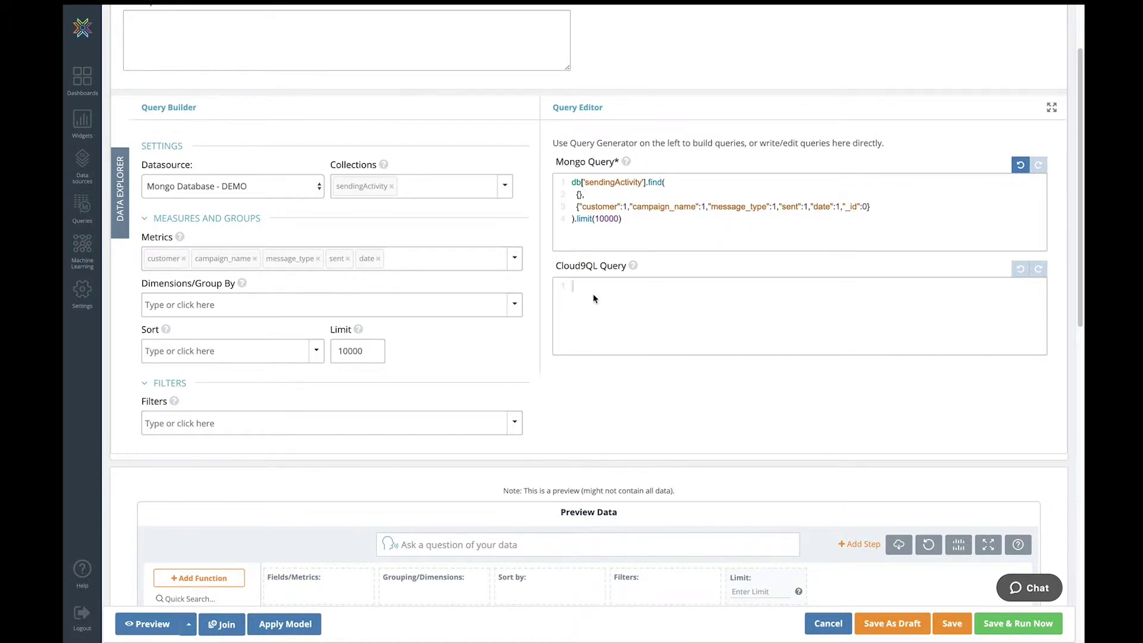
# - Enter the Cloud9QL query 'Select *, sent*2 as new_field'
pyautogui.write('Select *, sent*2 as new_field')
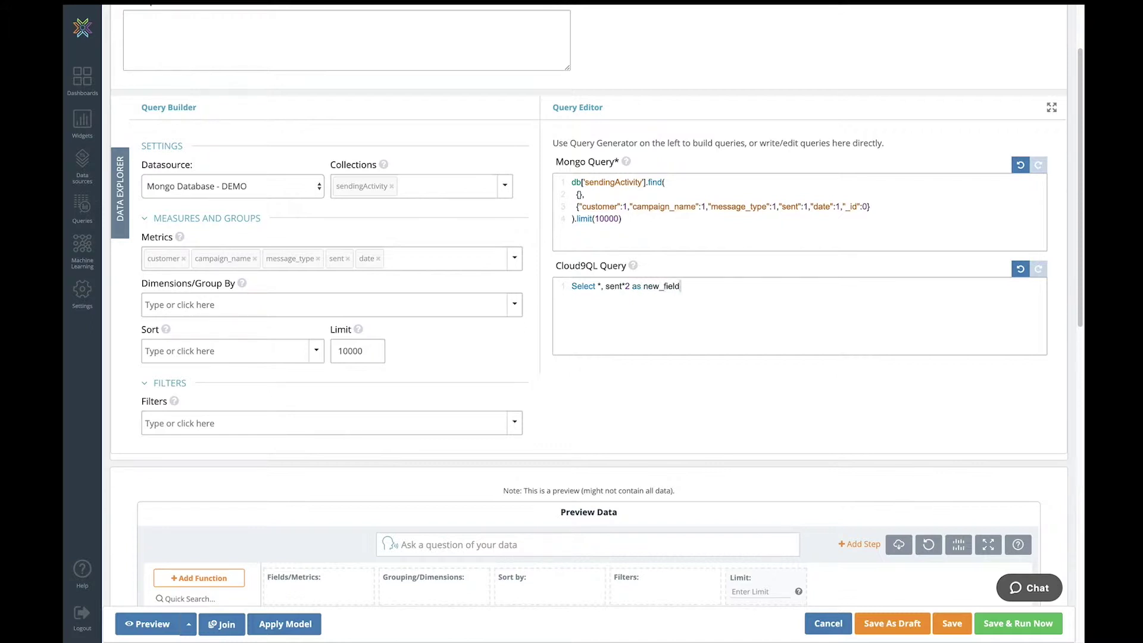
# - Rerun the preview so new_field is charted alongside sent
pyautogui.click(188, 623)
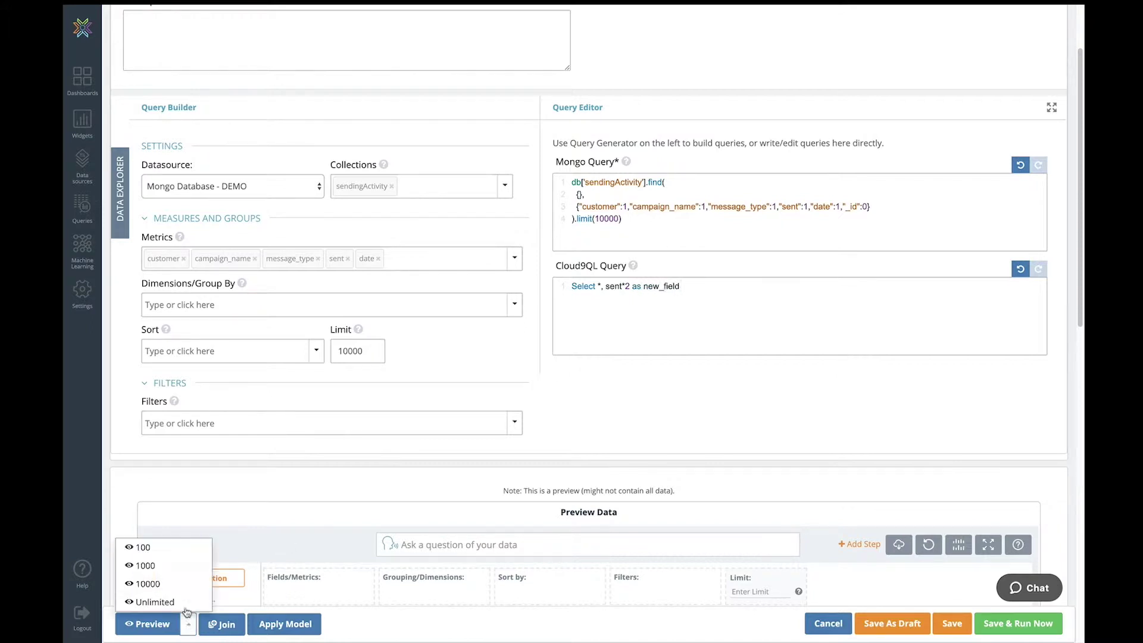
pyautogui.click(162, 554)
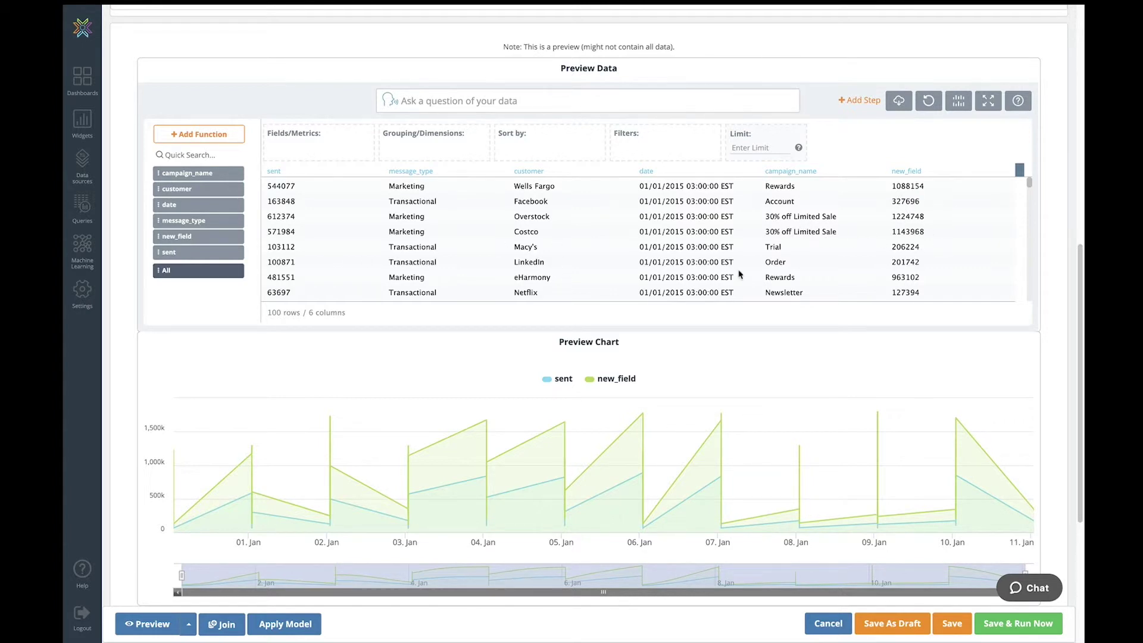
pyautogui.scroll(8, 743, 273)
pyautogui.scroll(1, 743, 273)
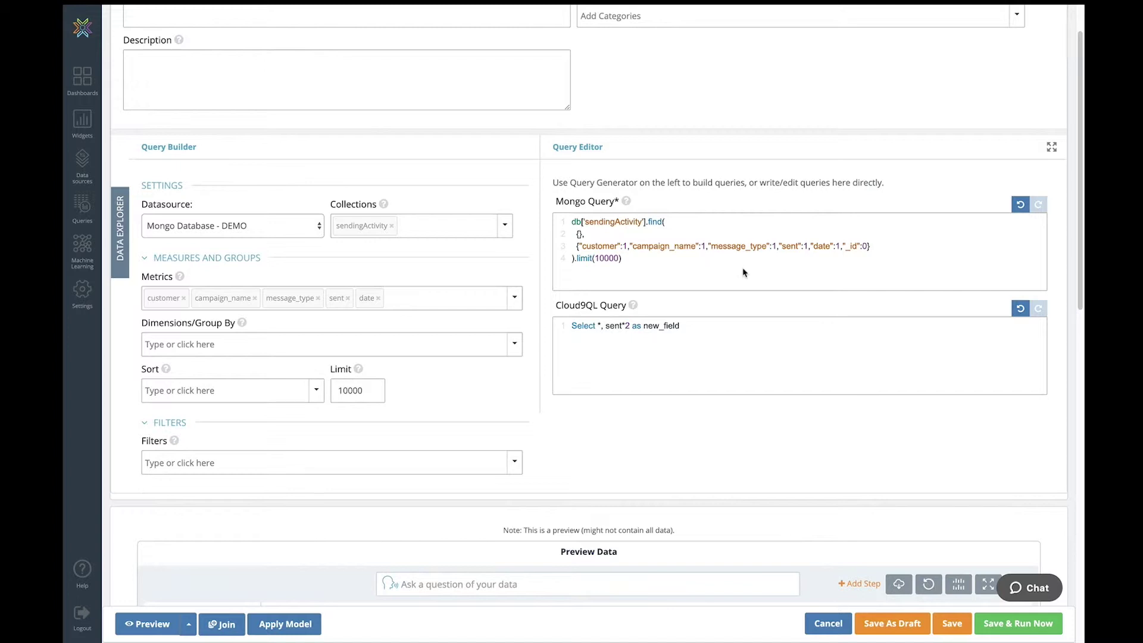
pyautogui.click(233, 301)
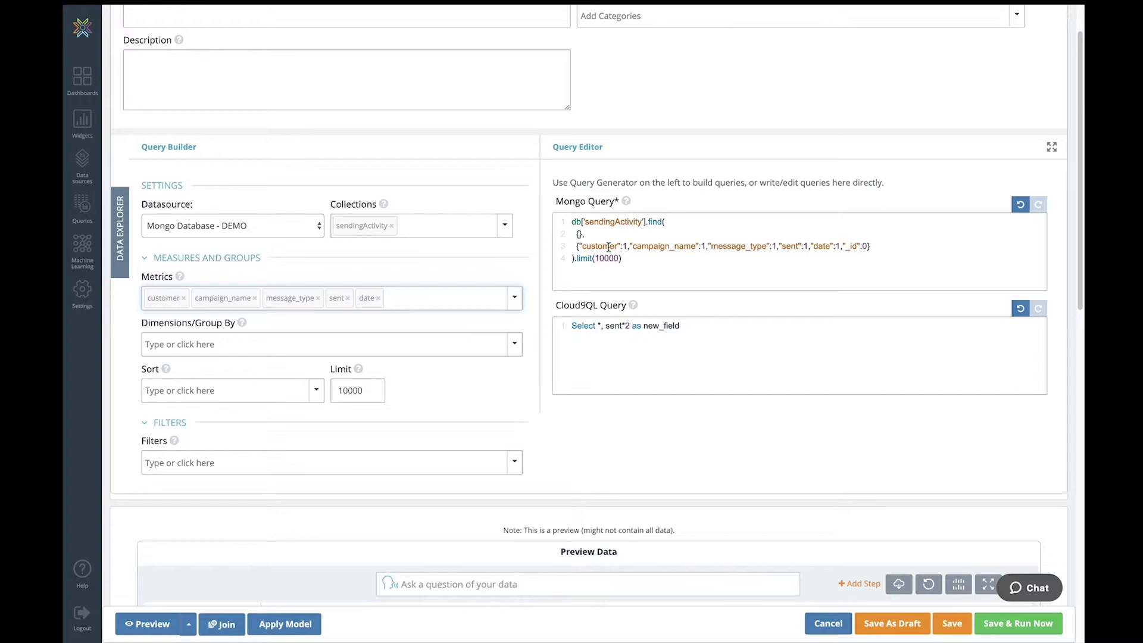
# - Add a join to the customer table of MySQL Database - DEMO
pyautogui.click(222, 620)
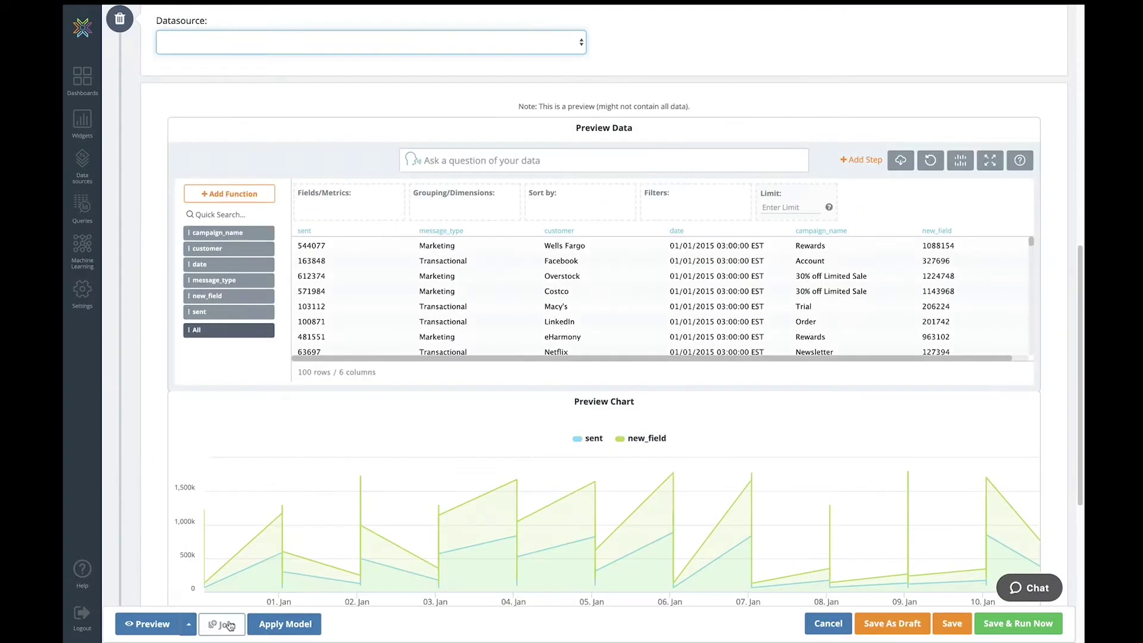
pyautogui.click(196, 46)
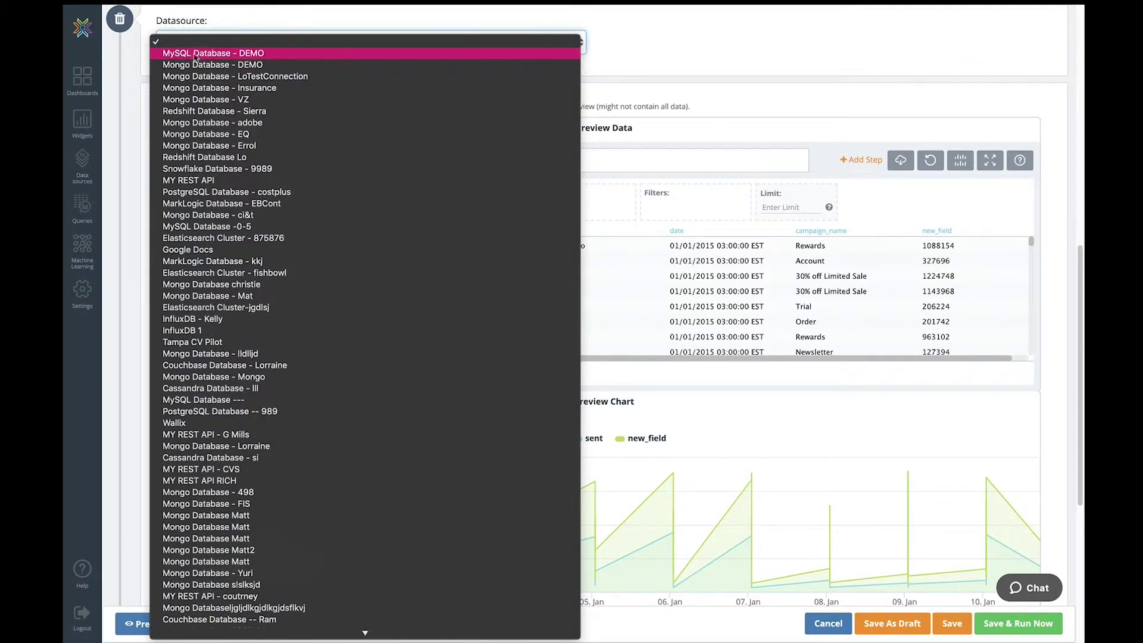
pyautogui.click(215, 56)
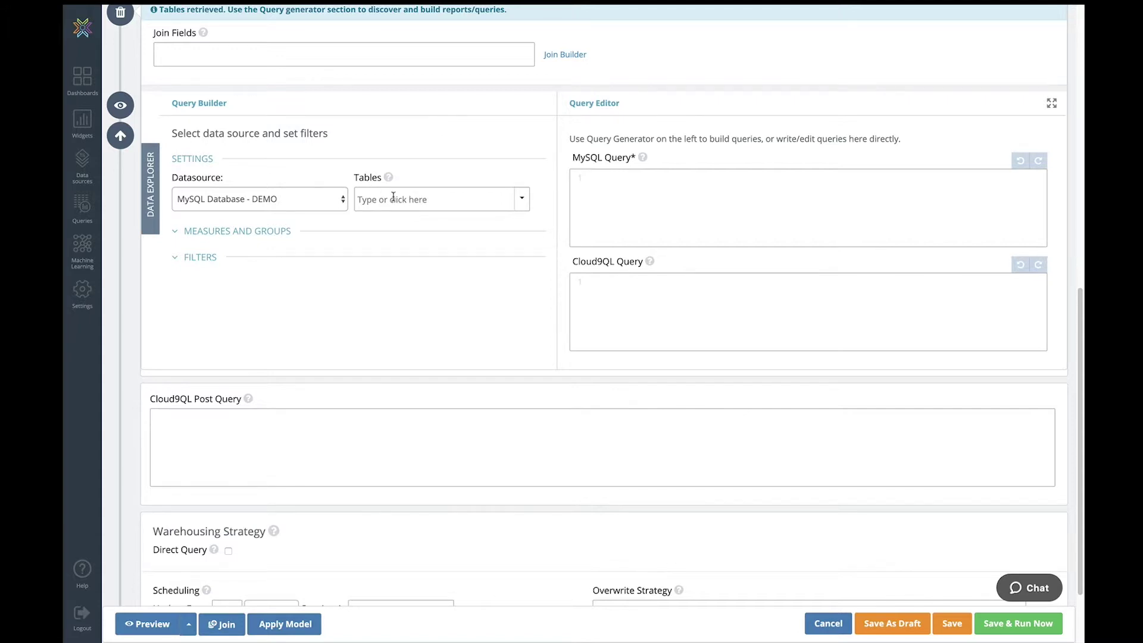
pyautogui.click(393, 197)
pyautogui.click(388, 227)
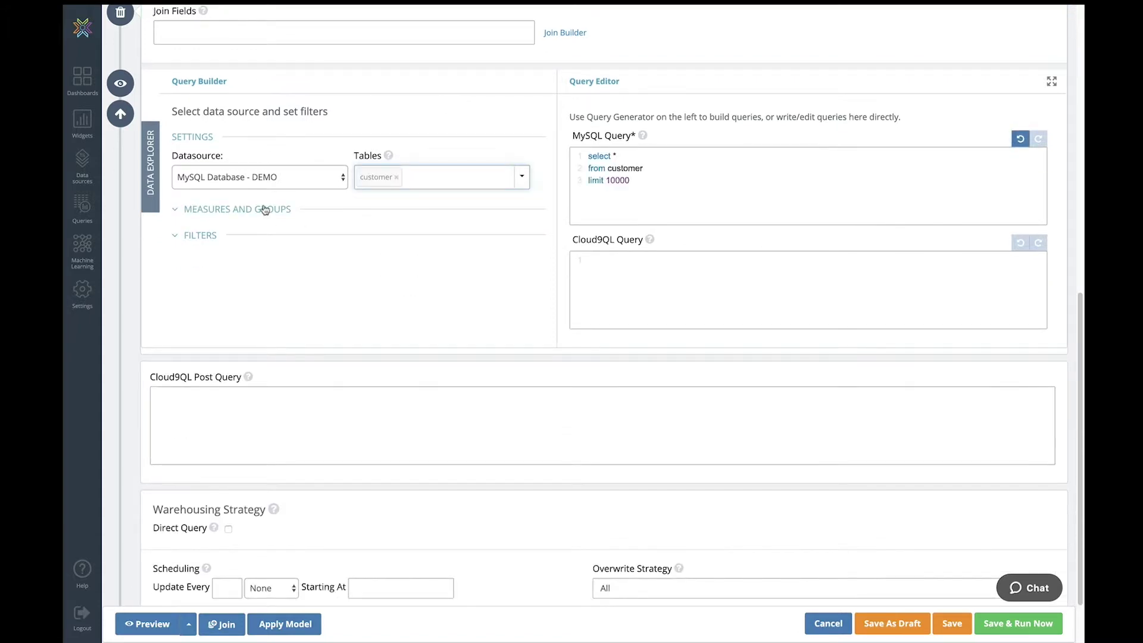
# - Add customer and street as metrics for the MySQL query
pyautogui.click(264, 209)
pyautogui.click(248, 249)
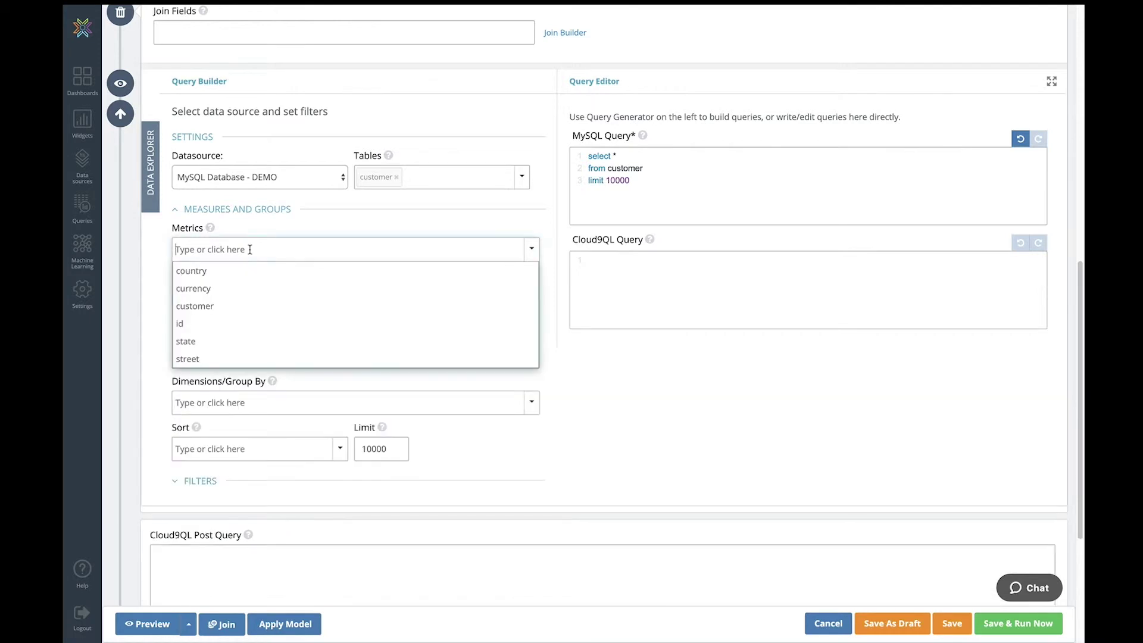
pyautogui.click(205, 306)
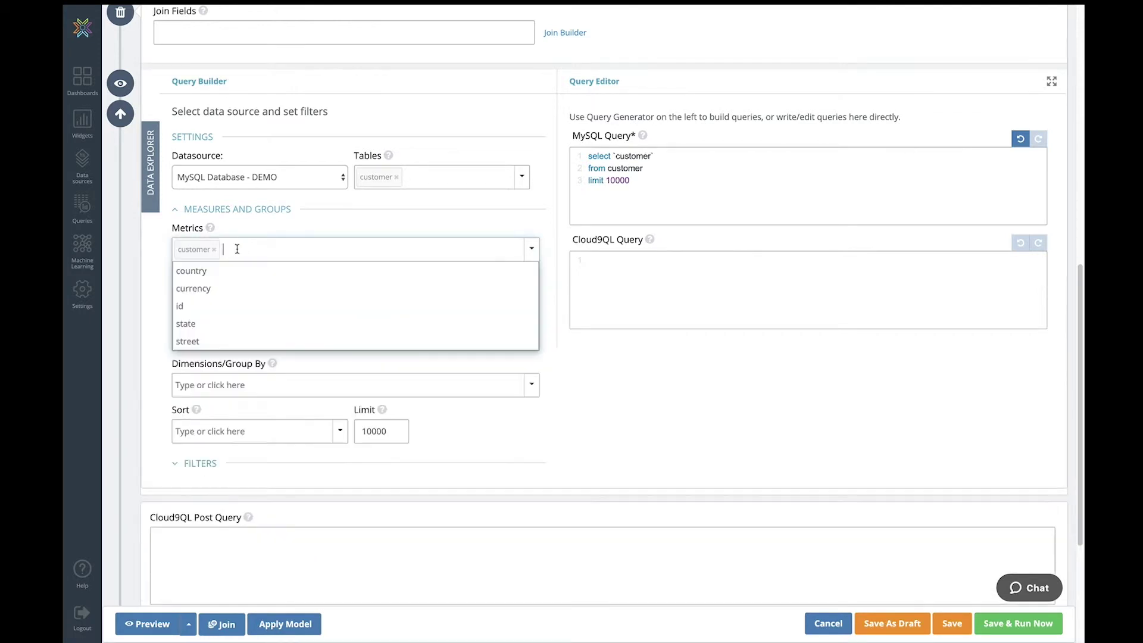
pyautogui.click(187, 342)
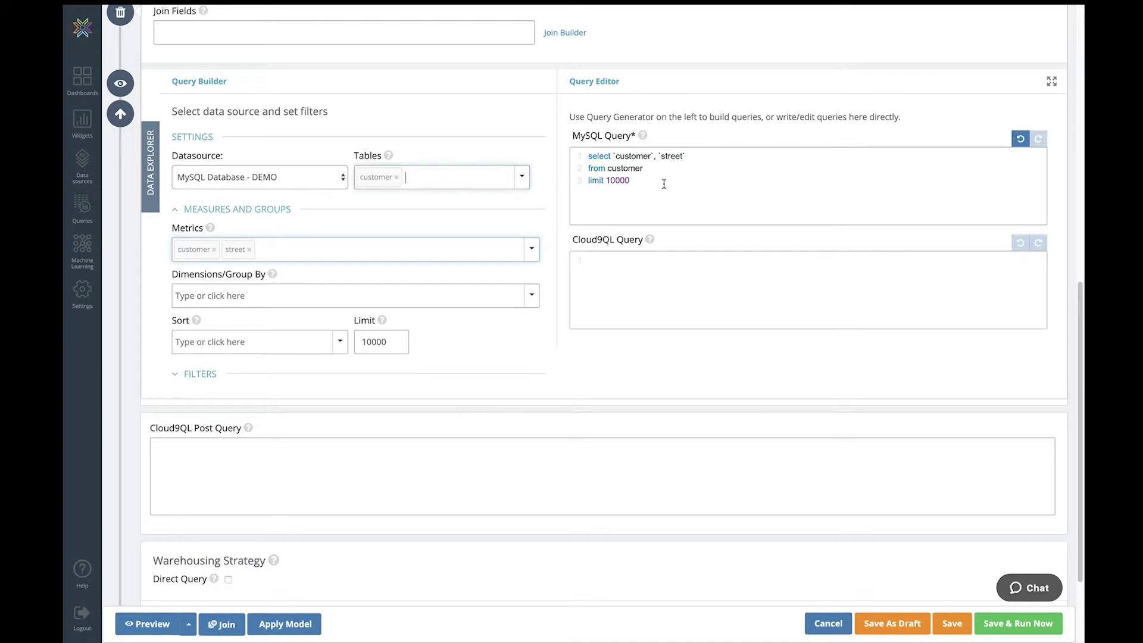
pyautogui.scroll(7, 663, 183)
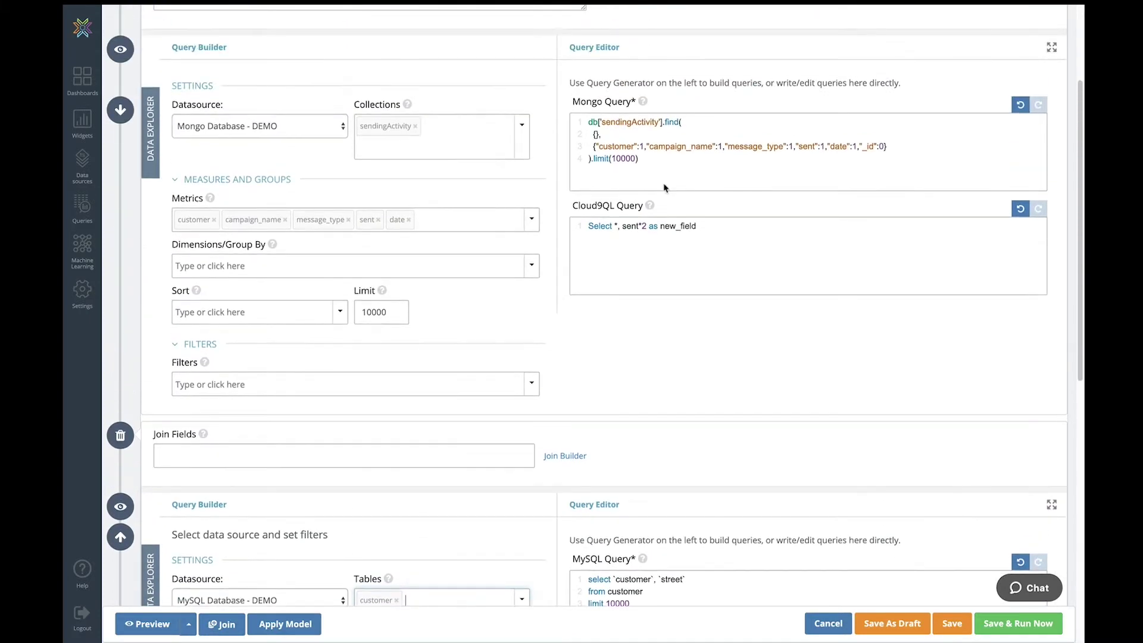
pyautogui.scroll(-4, 635, 204)
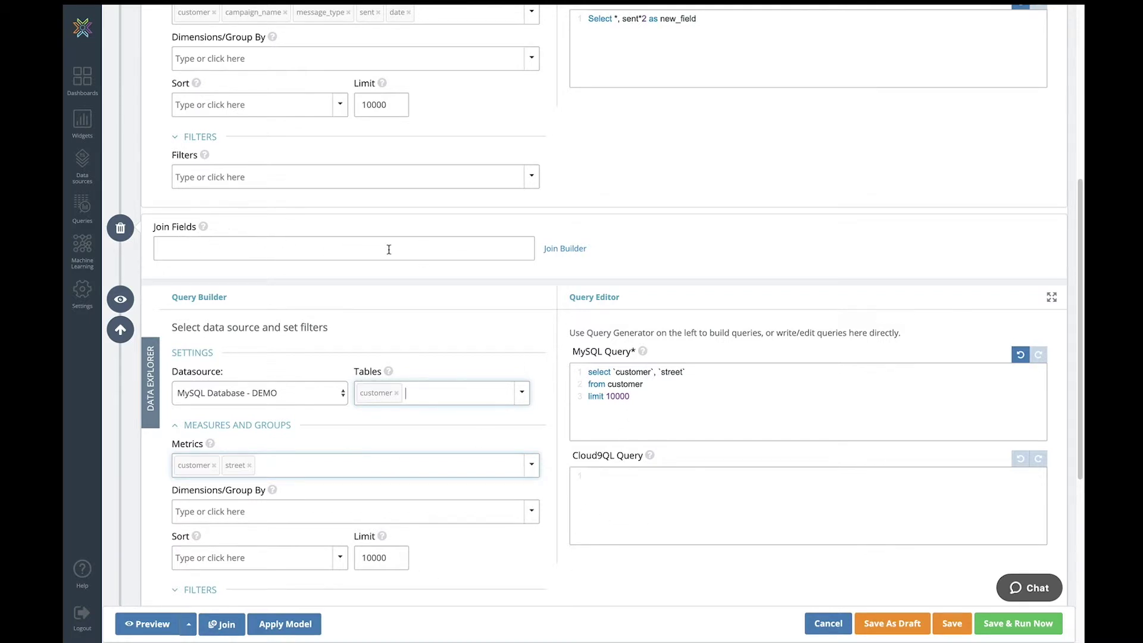
# - Define an INNER JOIN with left field customer and right field customer, and save it
pyautogui.click(577, 249)
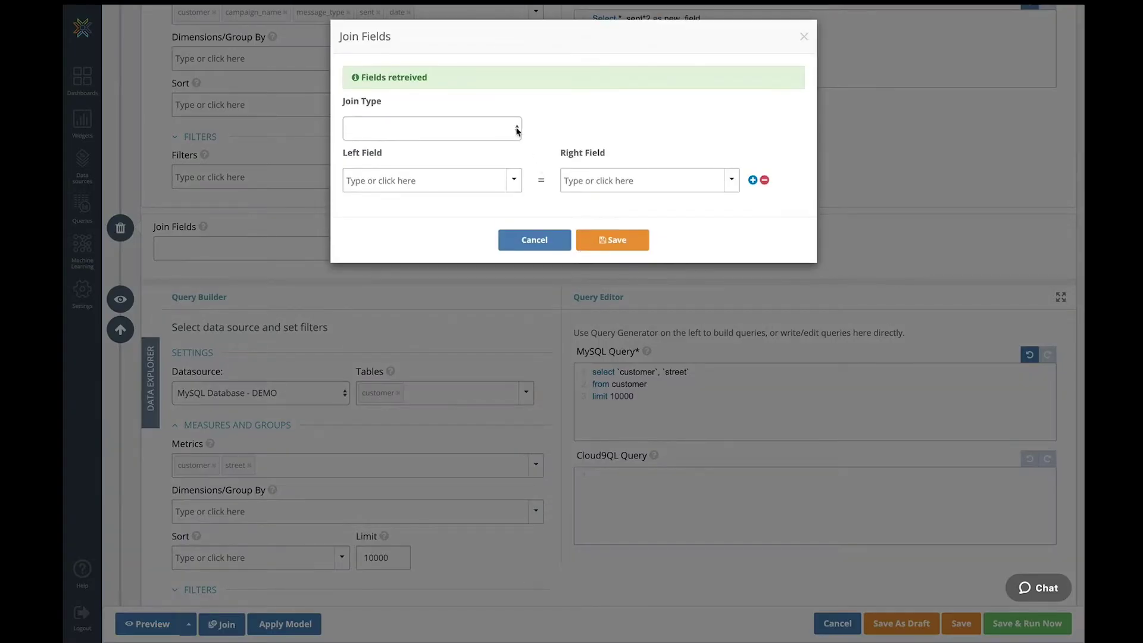
pyautogui.click(516, 129)
pyautogui.click(509, 138)
pyautogui.click(513, 180)
pyautogui.click(379, 221)
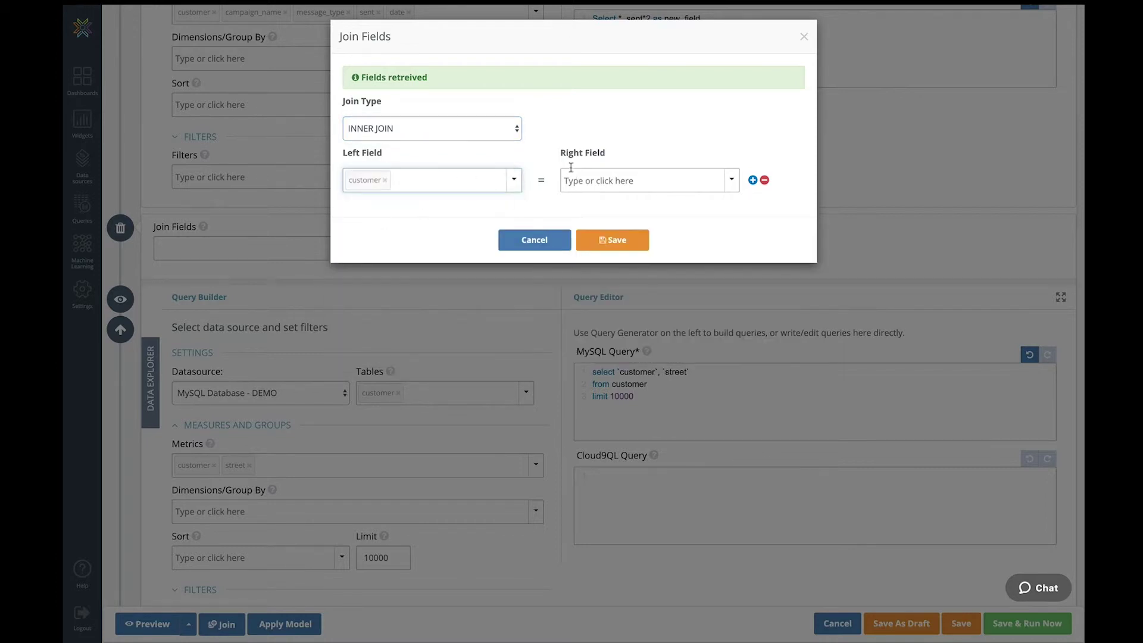
pyautogui.click(610, 178)
pyautogui.click(578, 203)
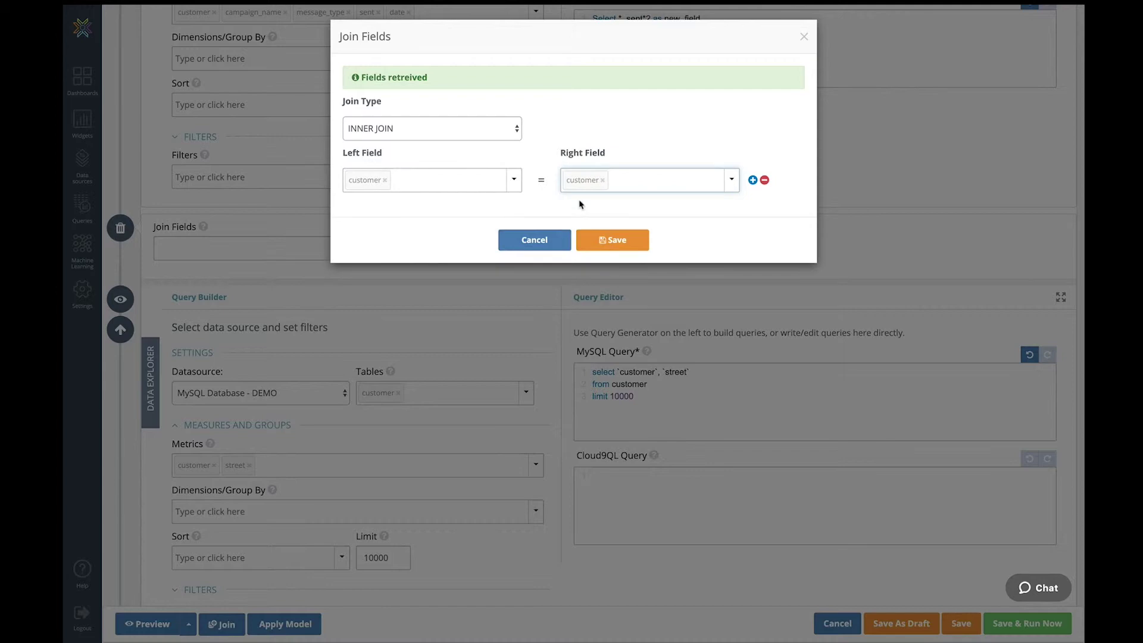
pyautogui.click(626, 240)
pyautogui.click(189, 623)
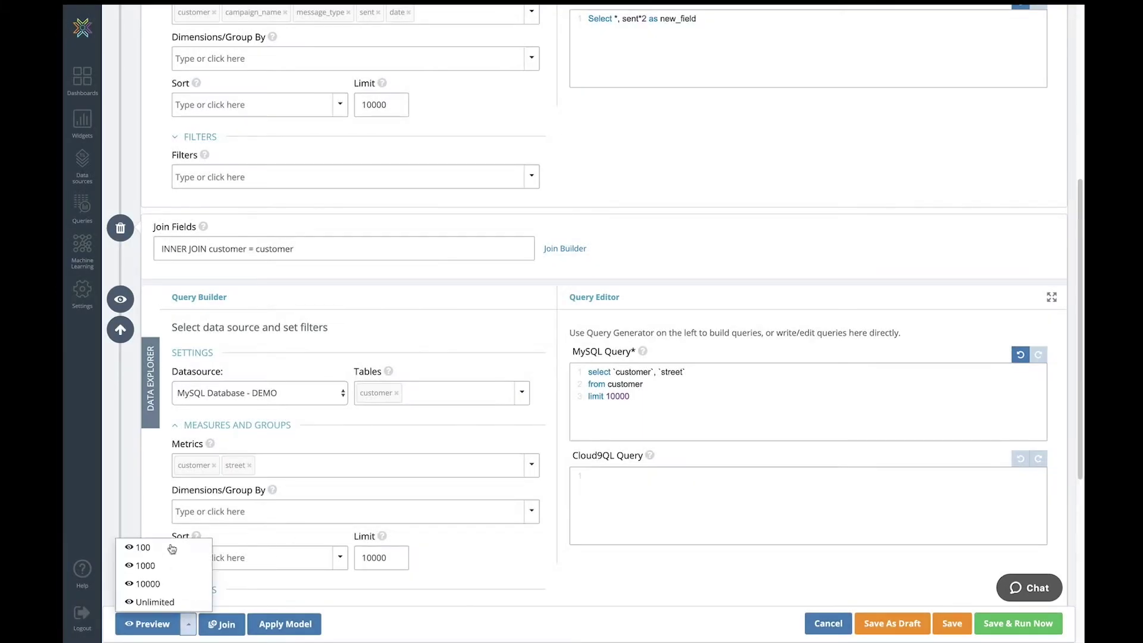
# - Preview the joined result: 66 rows by 7 columns, charting sent against new_field
pyautogui.click(166, 546)
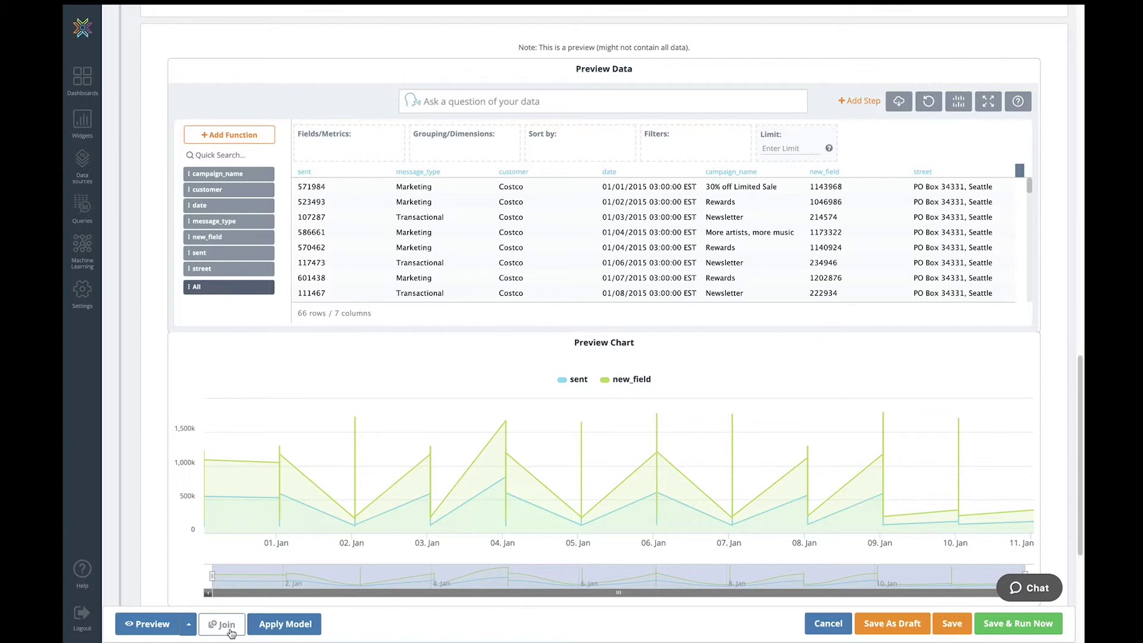
pyautogui.scroll(-4, 221, 622)
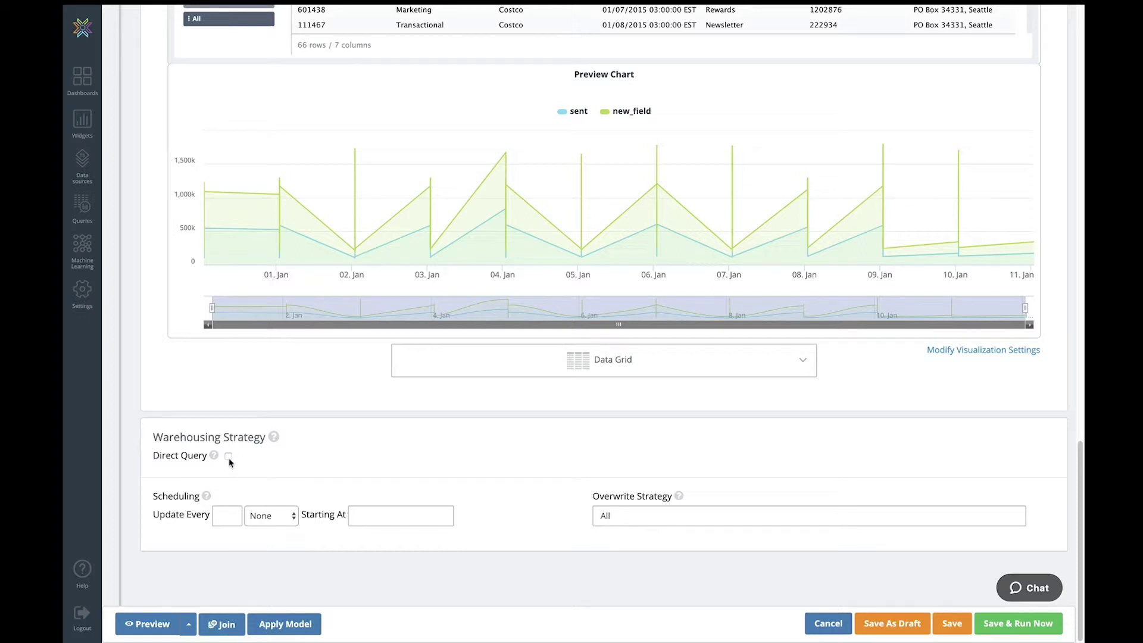
# - Set the query's Update Every interval to 5 Minutes
pyautogui.click(220, 518)
pyautogui.write('5')
pyautogui.click(258, 524)
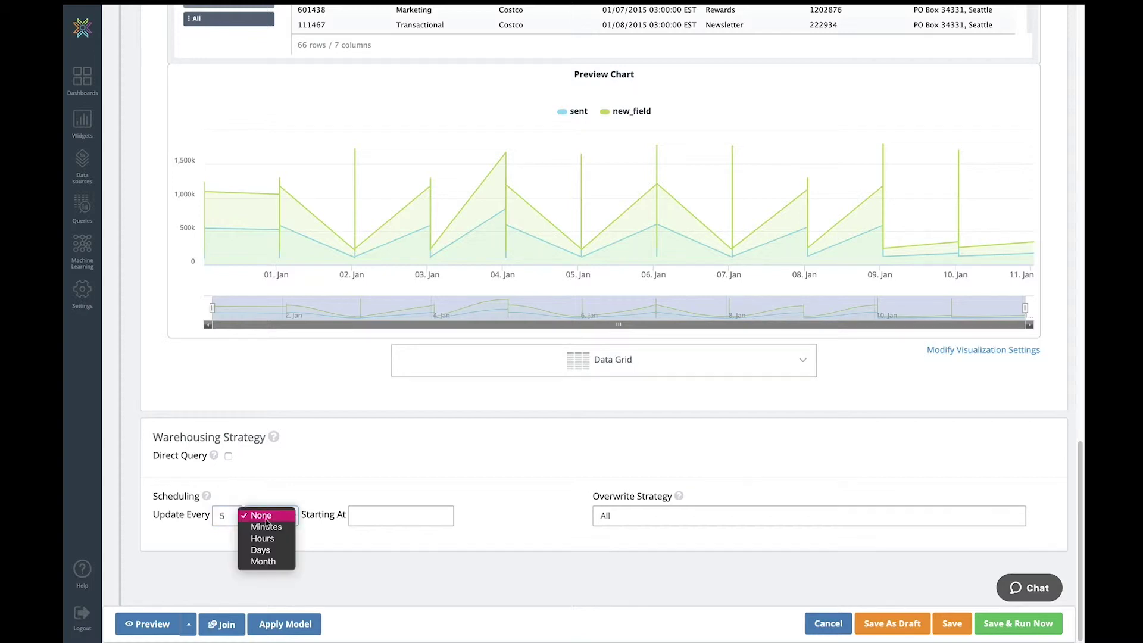
pyautogui.click(250, 529)
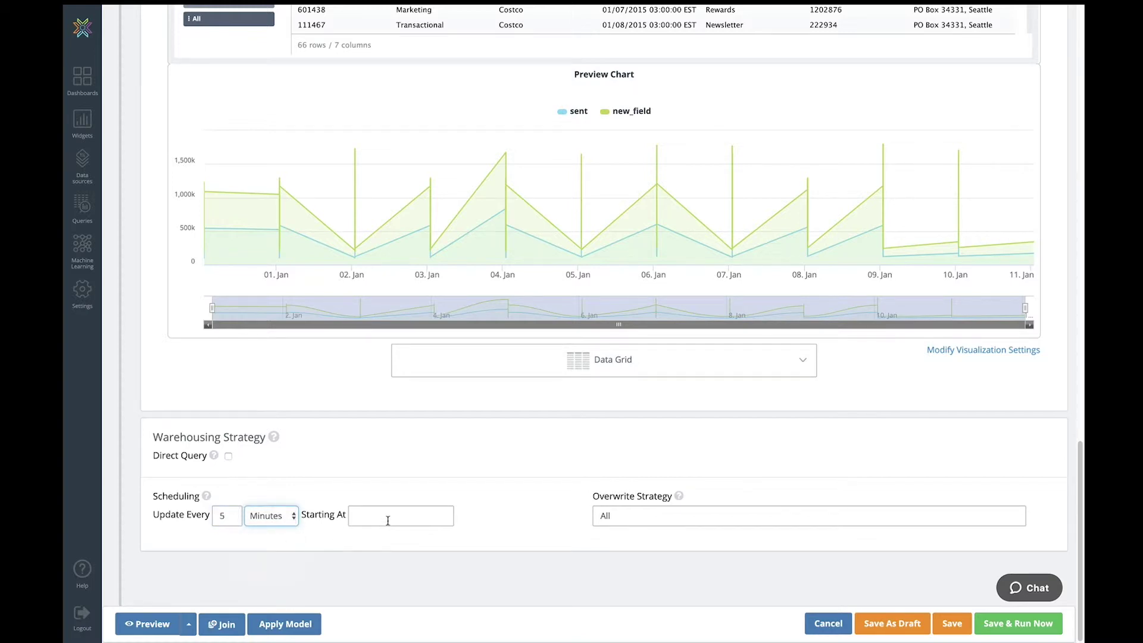
pyautogui.scroll(5, 555, 449)
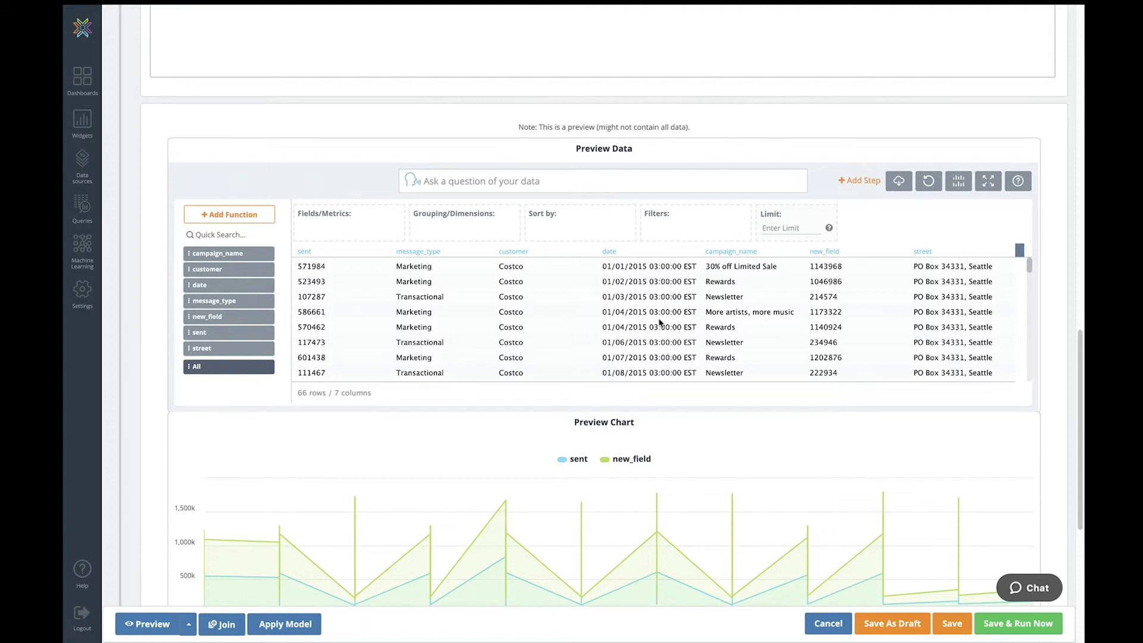
pyautogui.click(86, 87)
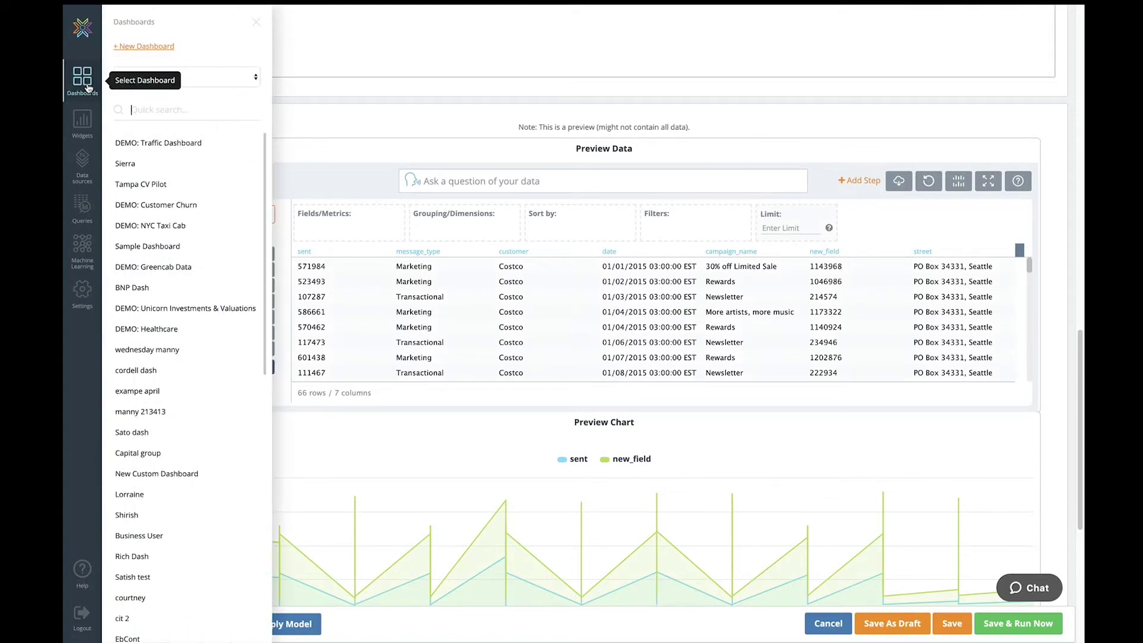
# - Open DEMO: Traffic Dashboard and look over its share and email options
pyautogui.click(143, 144)
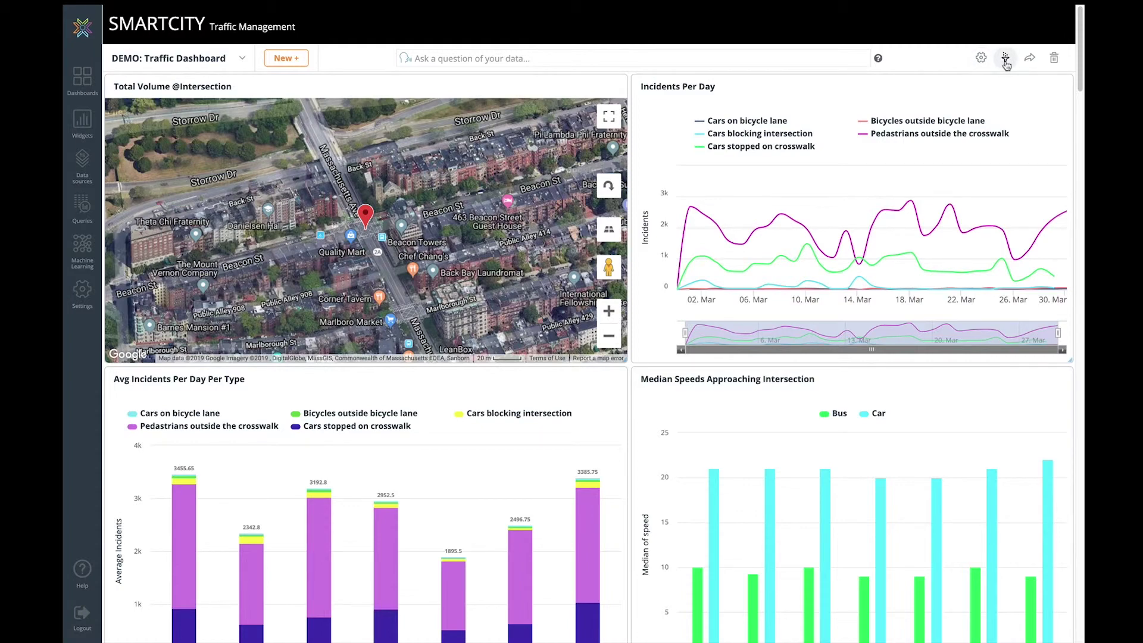
pyautogui.click(1030, 61)
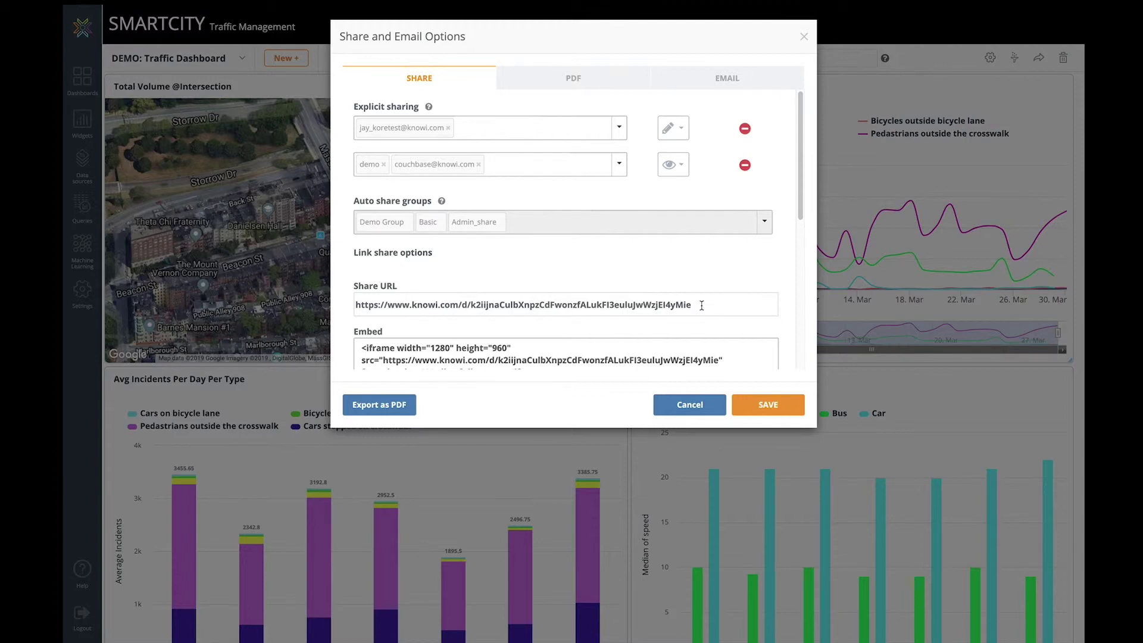
pyautogui.click(804, 38)
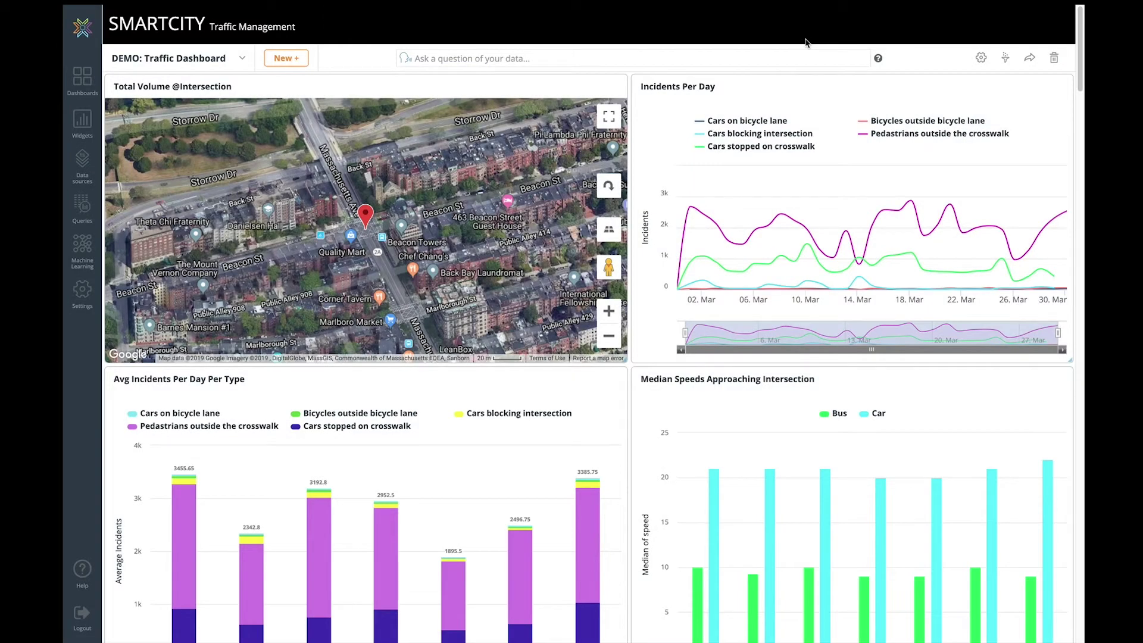
pyautogui.click(550, 61)
pyautogui.write('show ')
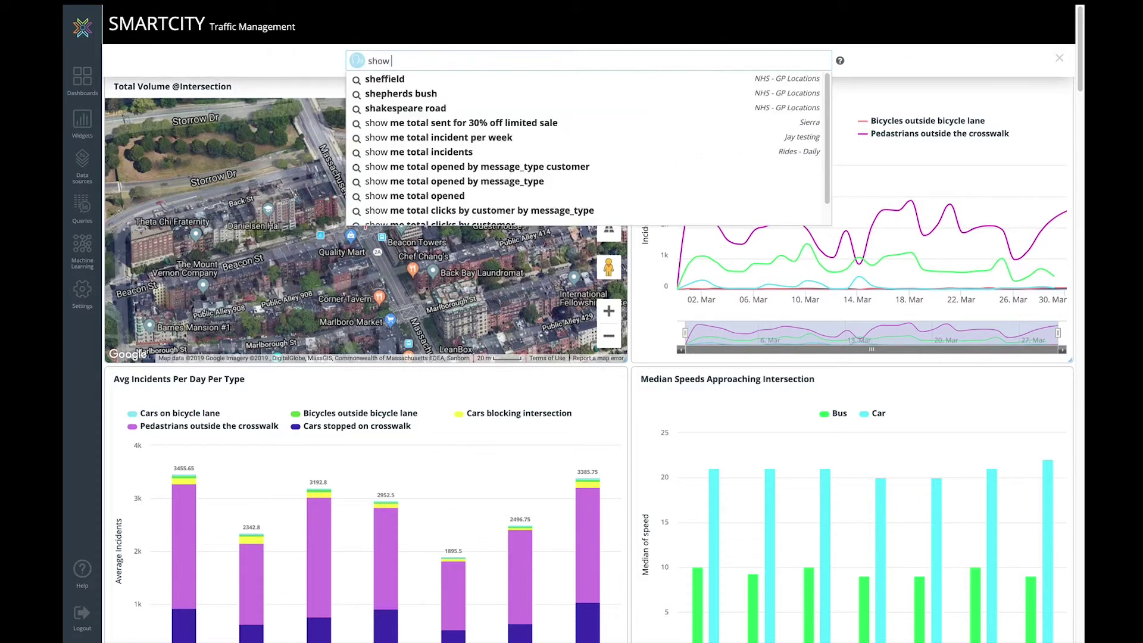
pyautogui.write('me total')
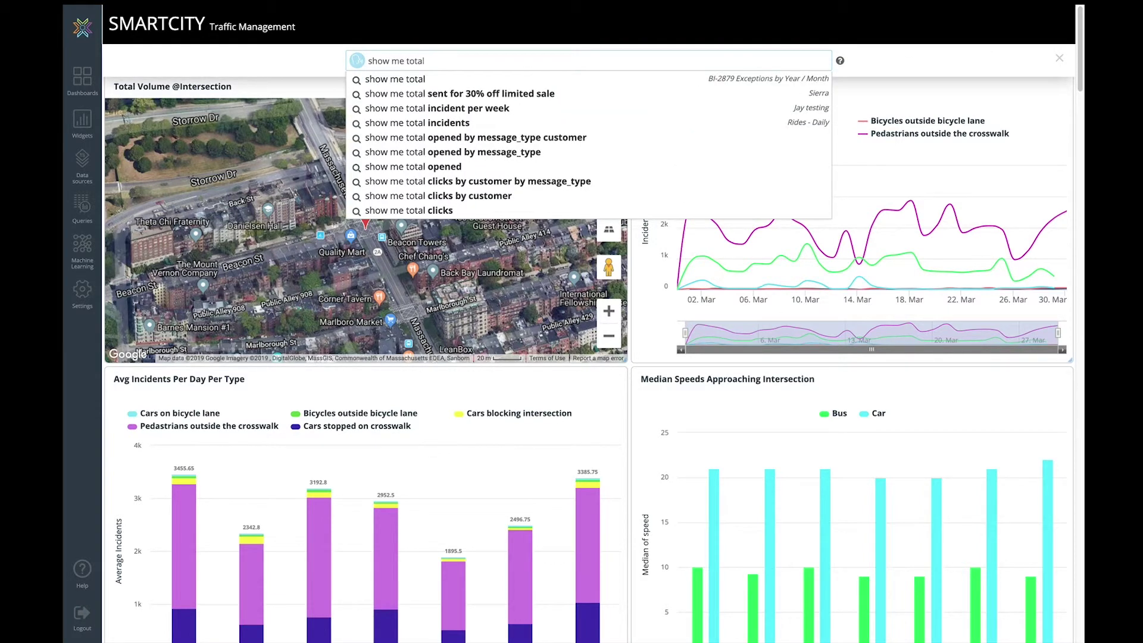
pyautogui.click(477, 109)
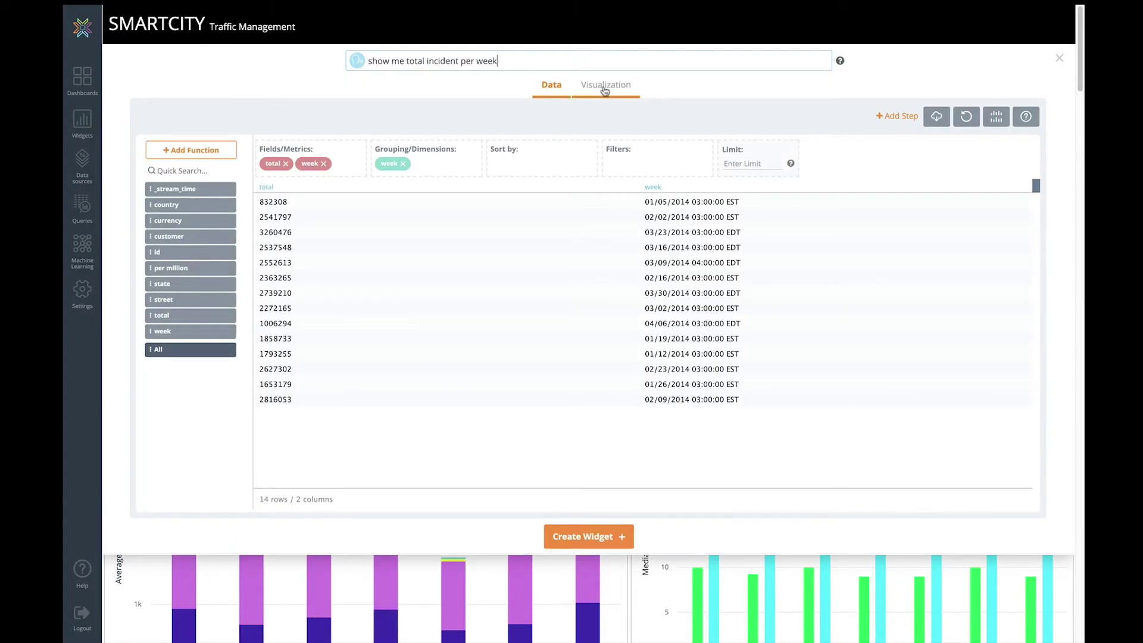
pyautogui.click(605, 91)
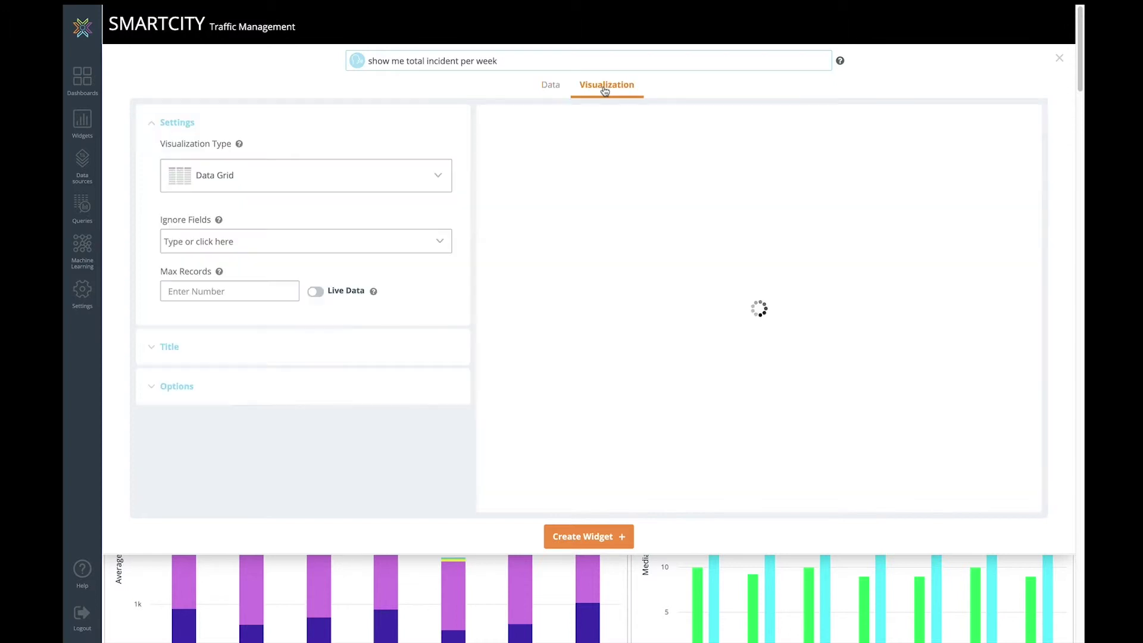
pyautogui.click(436, 178)
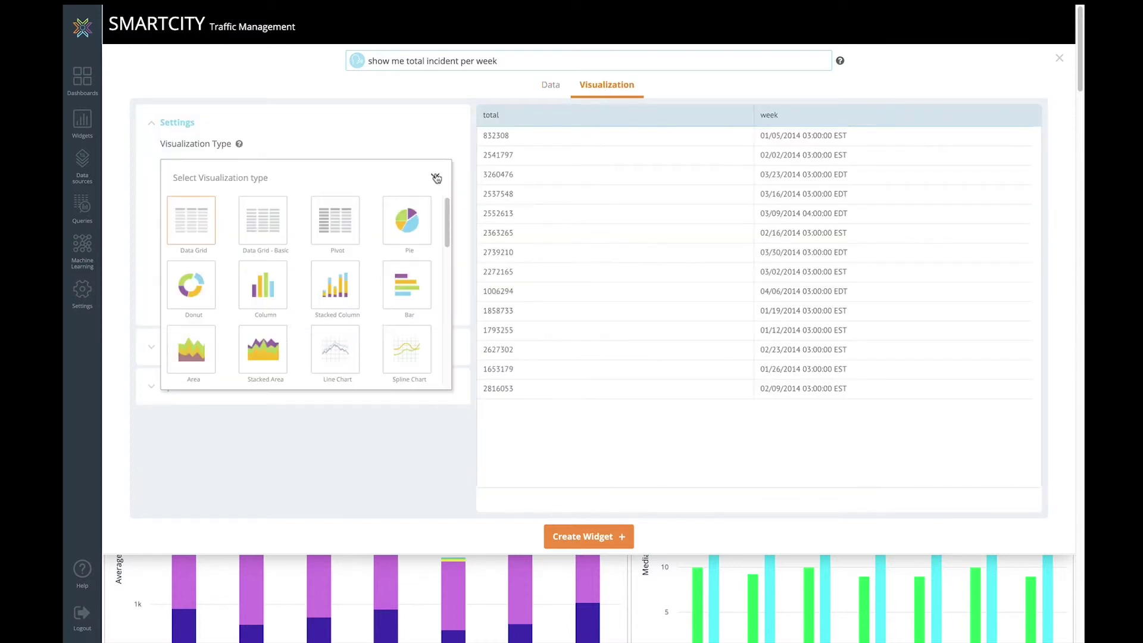
pyautogui.click(268, 287)
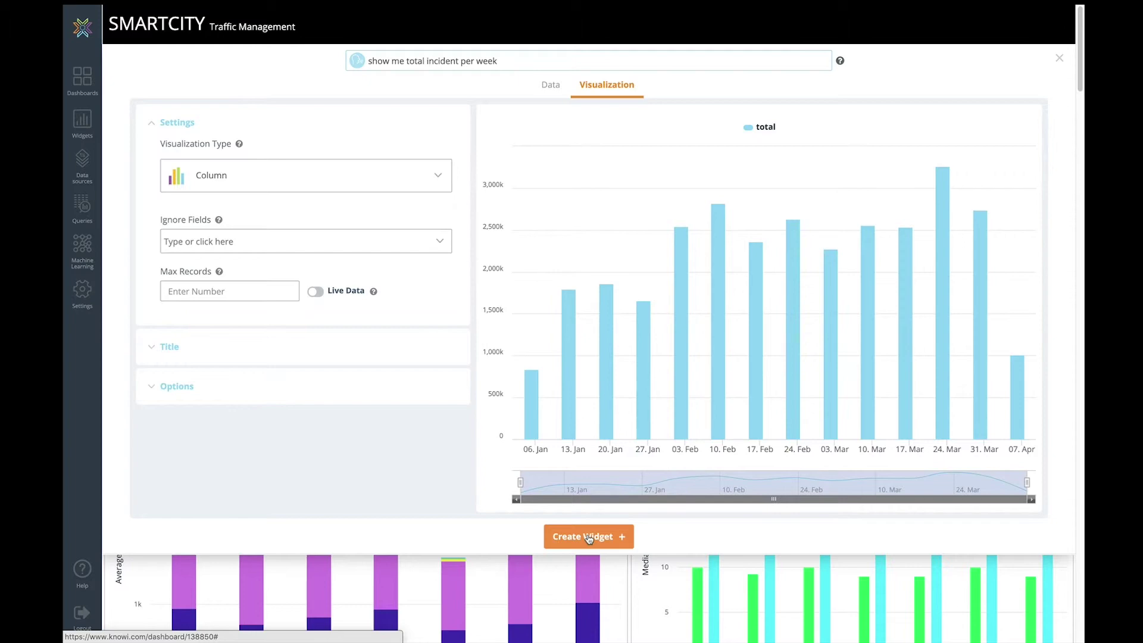
pyautogui.click(1059, 60)
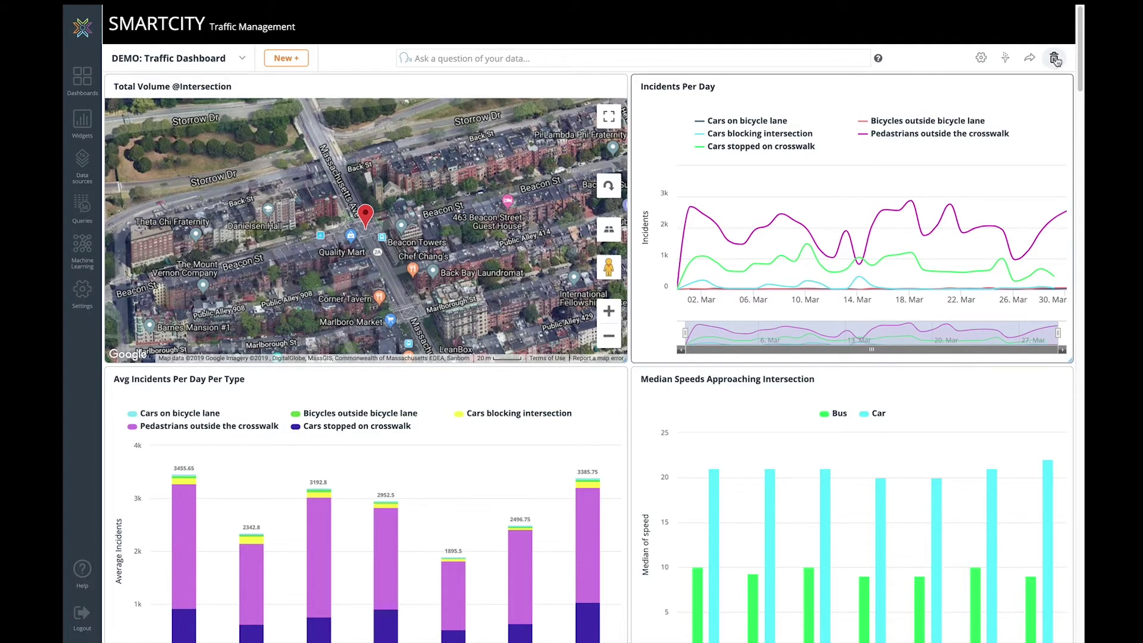
# - Show the Settings flyout with User Settings, Email Reports, Alerts and Ops Dashboard
pyautogui.click(83, 292)
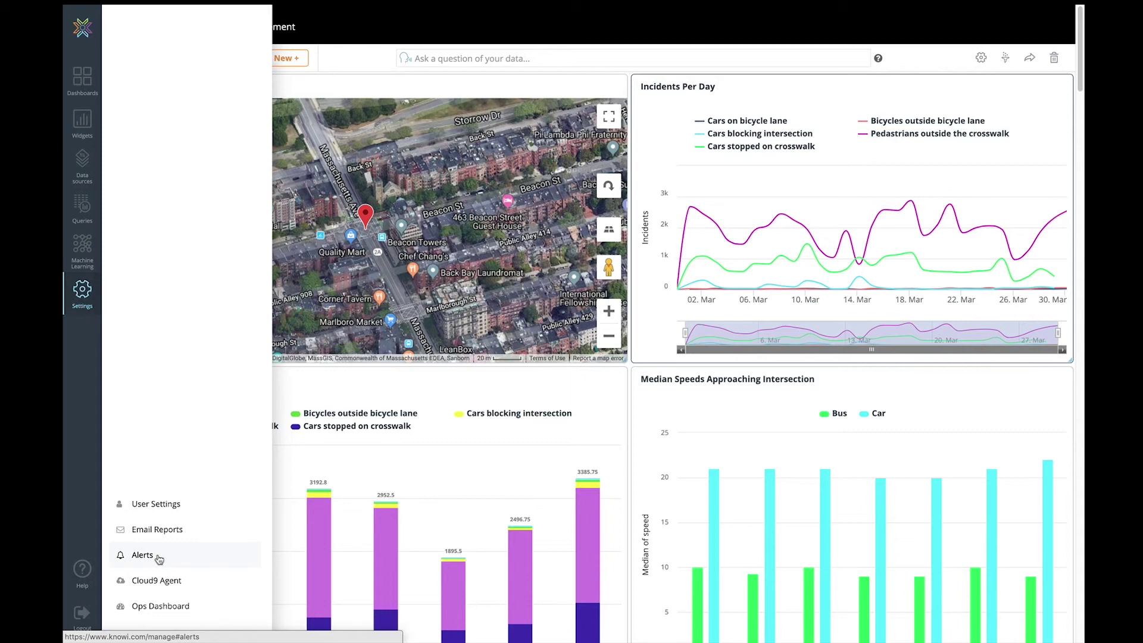
# - Review the Alerts page's trigger notification options, then start creating a Machine Learning workspace
pyautogui.click(158, 557)
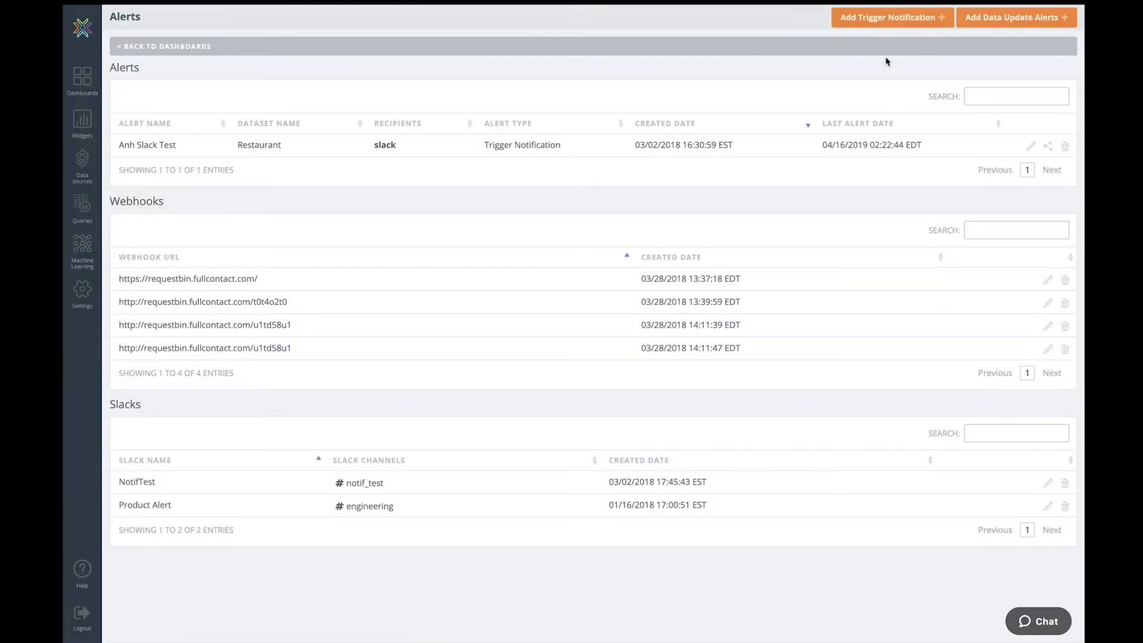
pyautogui.click(911, 14)
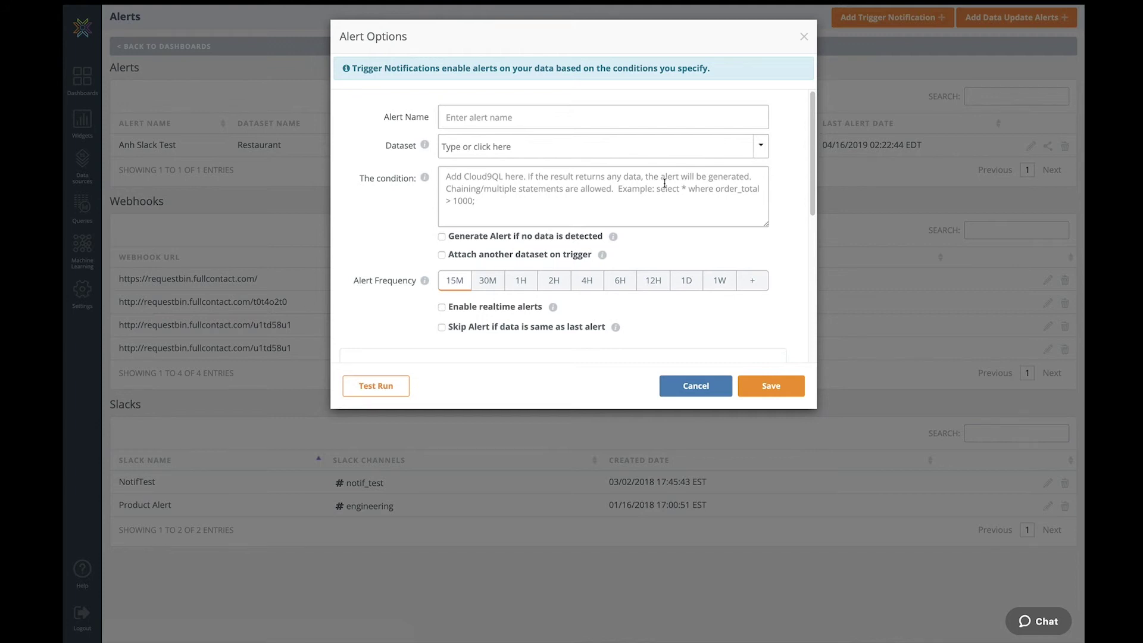
pyautogui.scroll(-4, 658, 203)
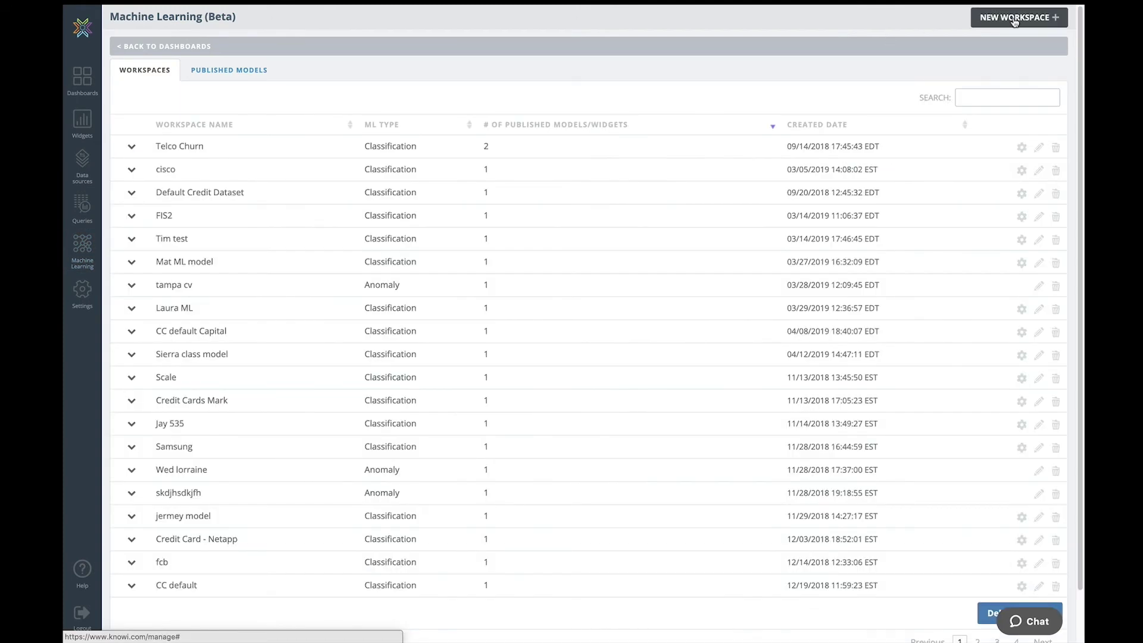
pyautogui.click(1014, 18)
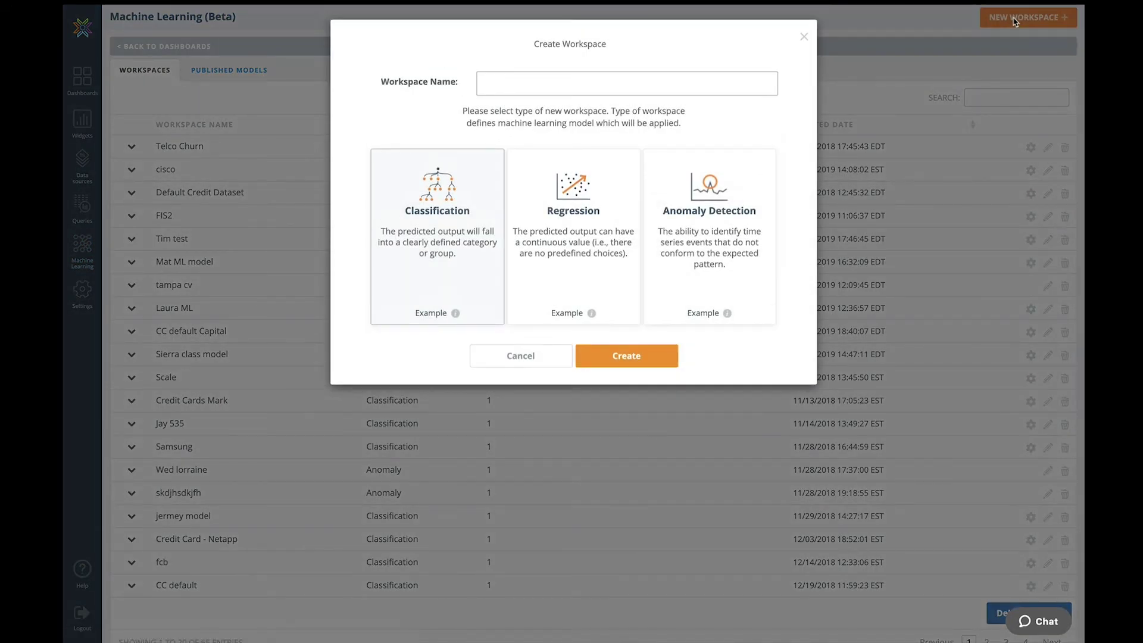